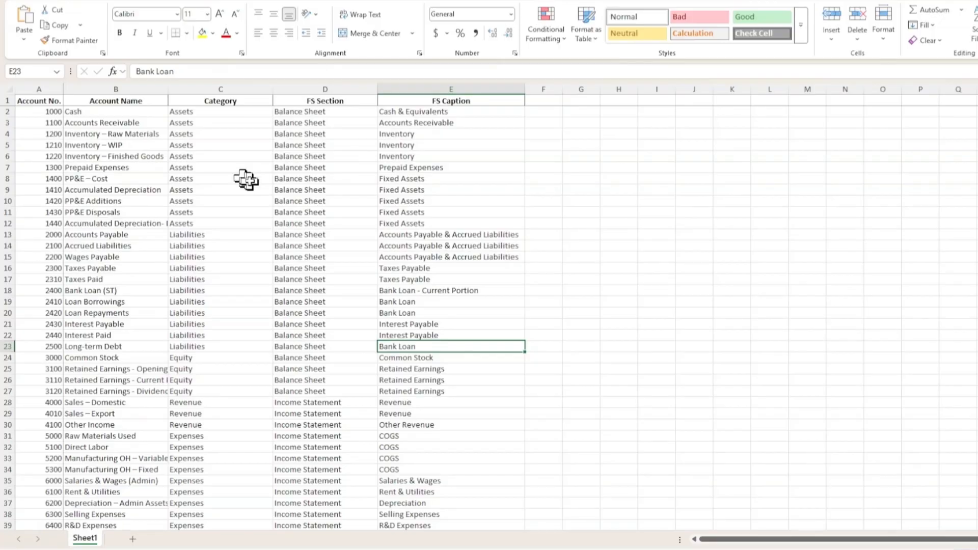
# Step: Examine the Account No., Account Name and Category columns of the chart of accounts
pyautogui.click(105, 201)
pyautogui.click(38, 91)
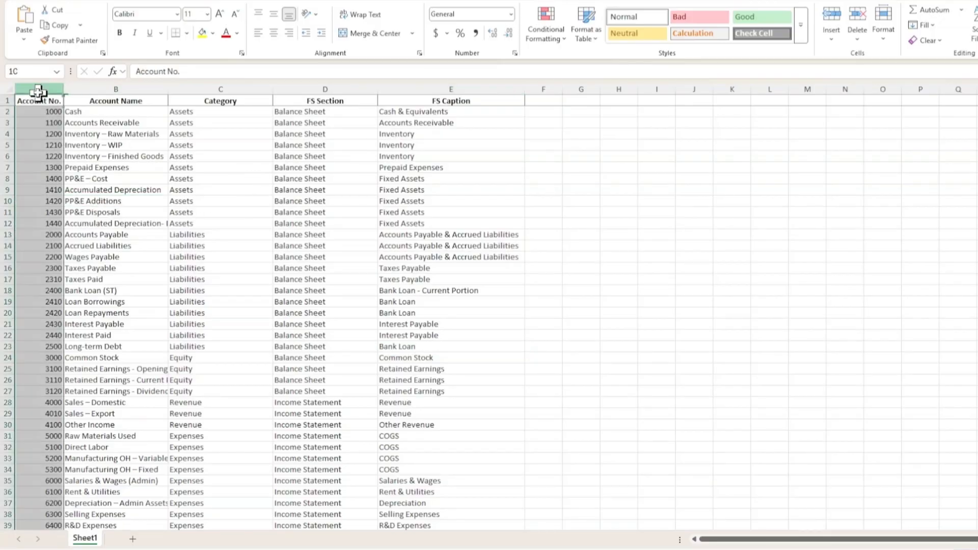
pyautogui.click(115, 134)
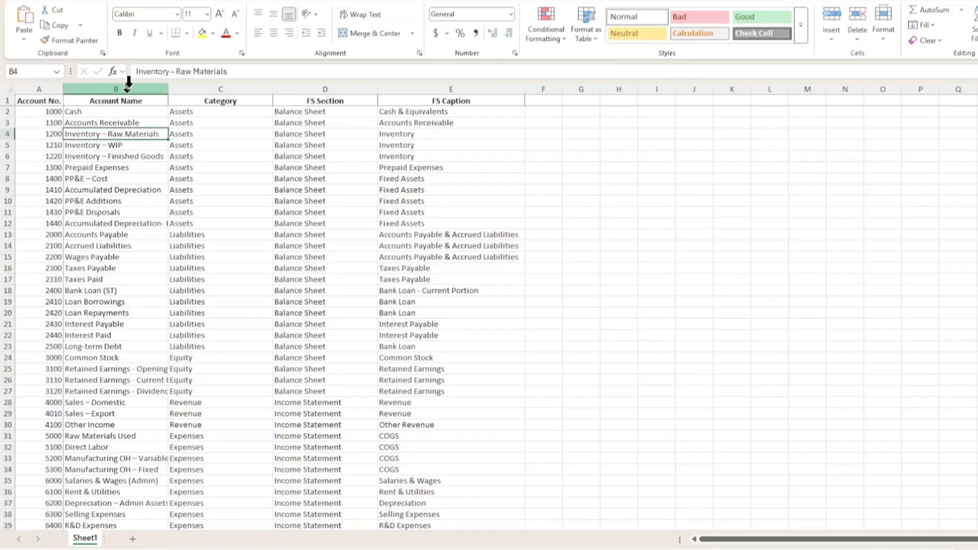
pyautogui.click(127, 86)
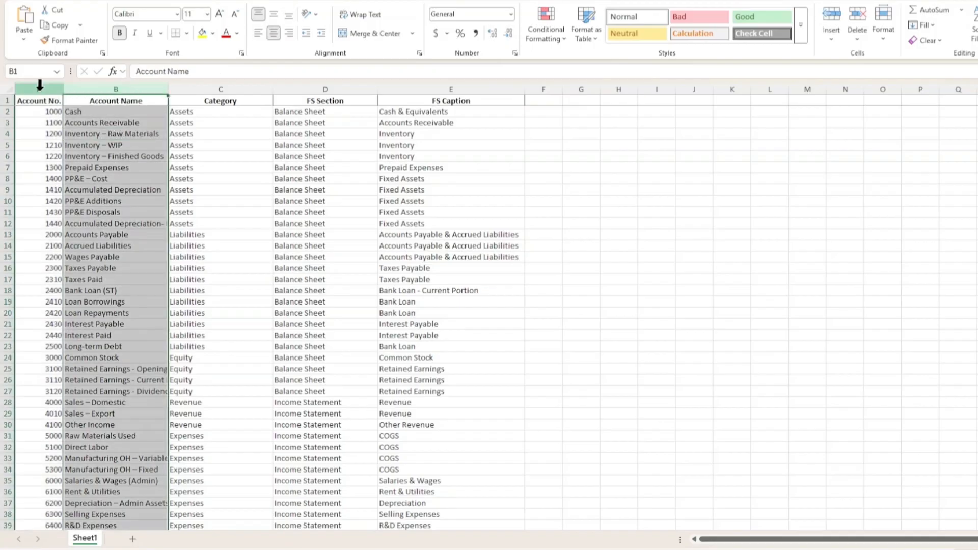
pyautogui.moveTo(40, 85); pyautogui.dragTo(111, 82)
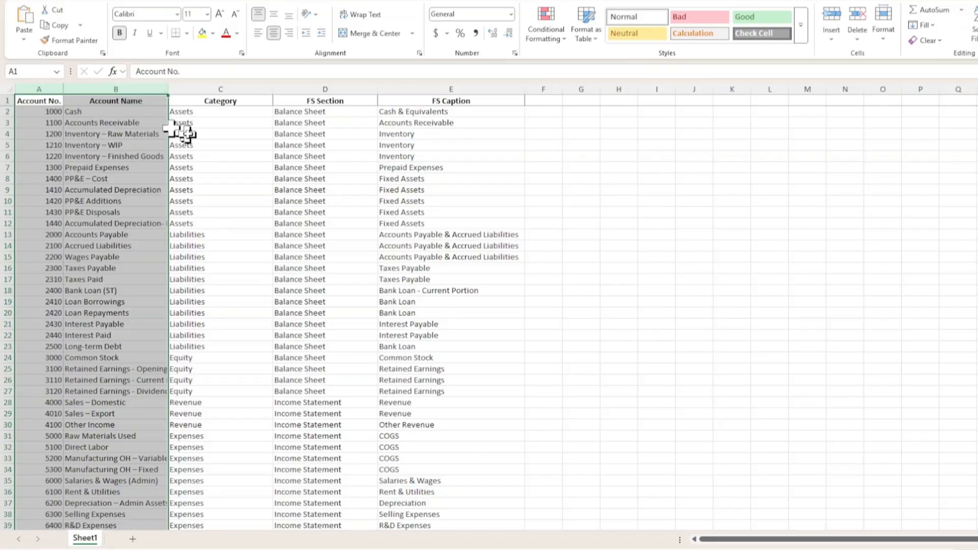
pyautogui.click(205, 134)
pyautogui.click(218, 89)
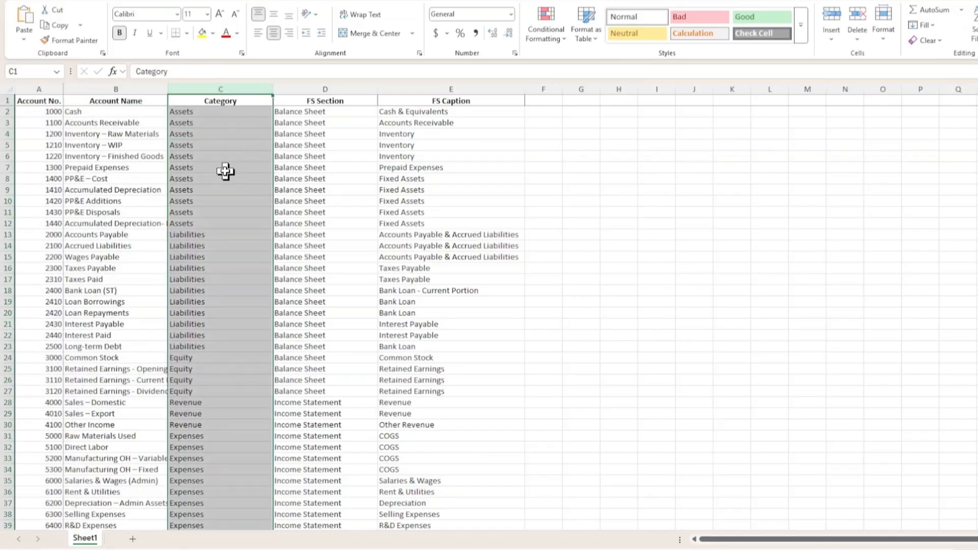
# Step: Turn on filters for the header row and review the values available under Category and FS Section
pyautogui.click(231, 104)
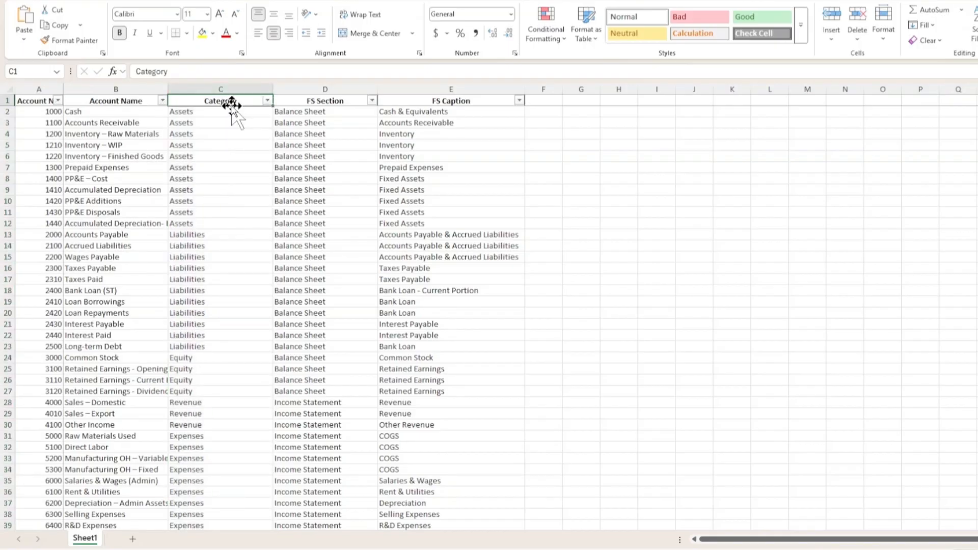
pyautogui.click(268, 101)
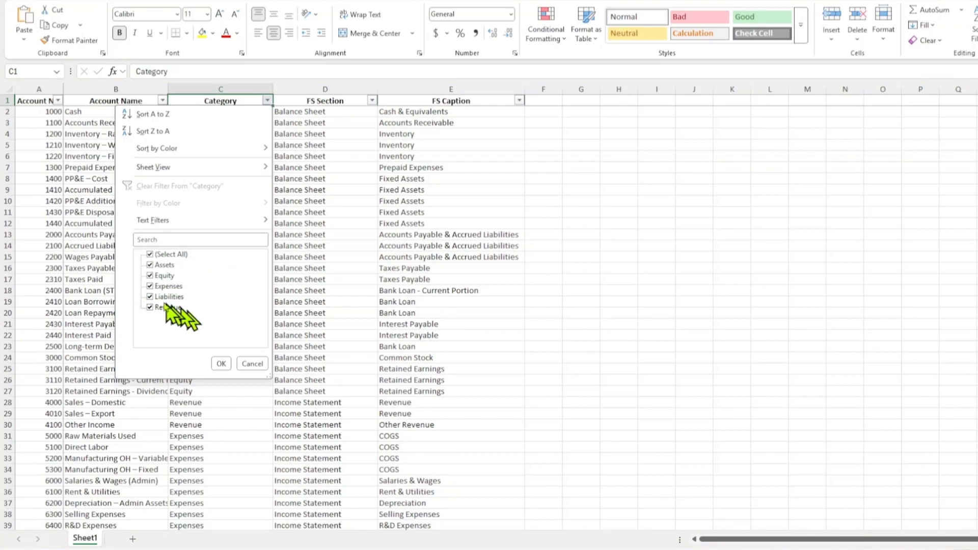
pyautogui.click(253, 364)
pyautogui.click(356, 102)
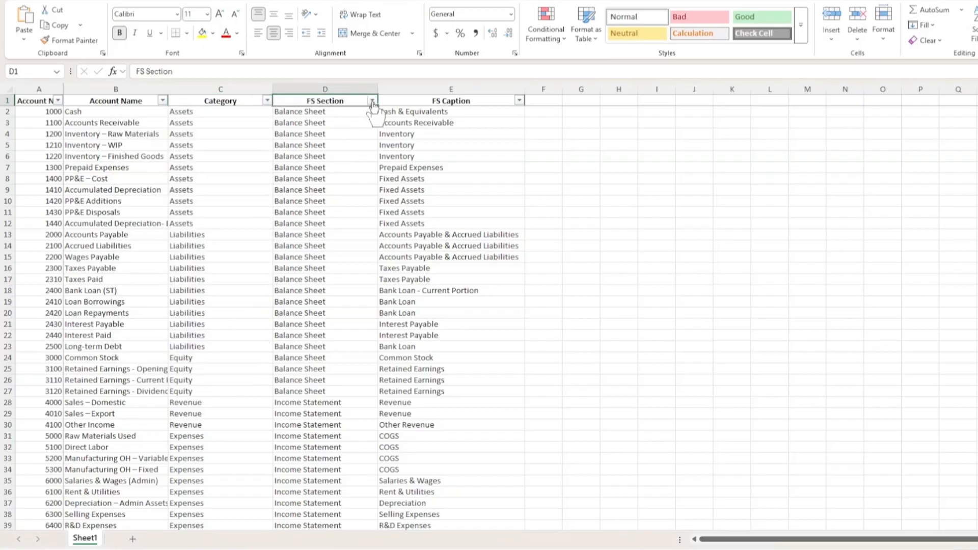
pyautogui.click(373, 101)
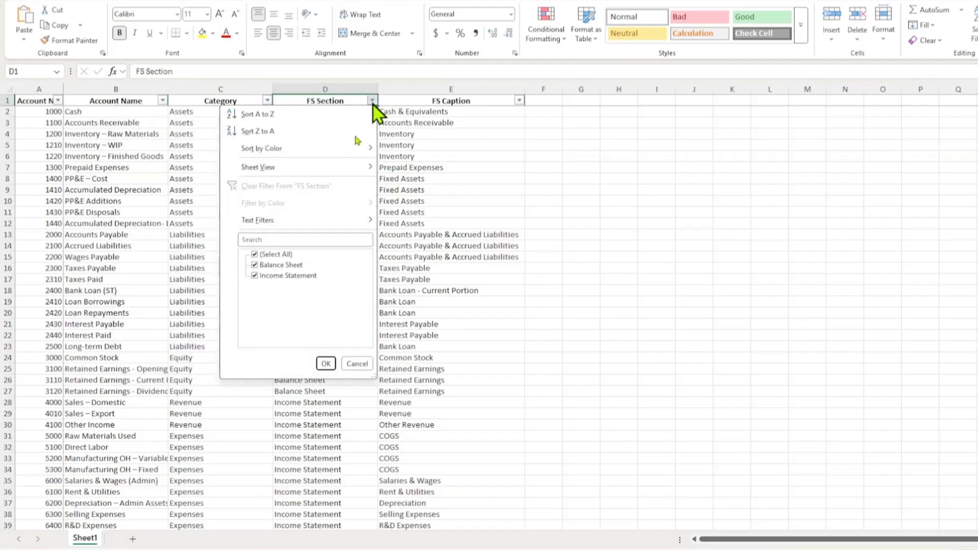
pyautogui.click(327, 363)
# Step: Enlarge the FS Caption filter list and review all of its captions without filtering
pyautogui.click(461, 102)
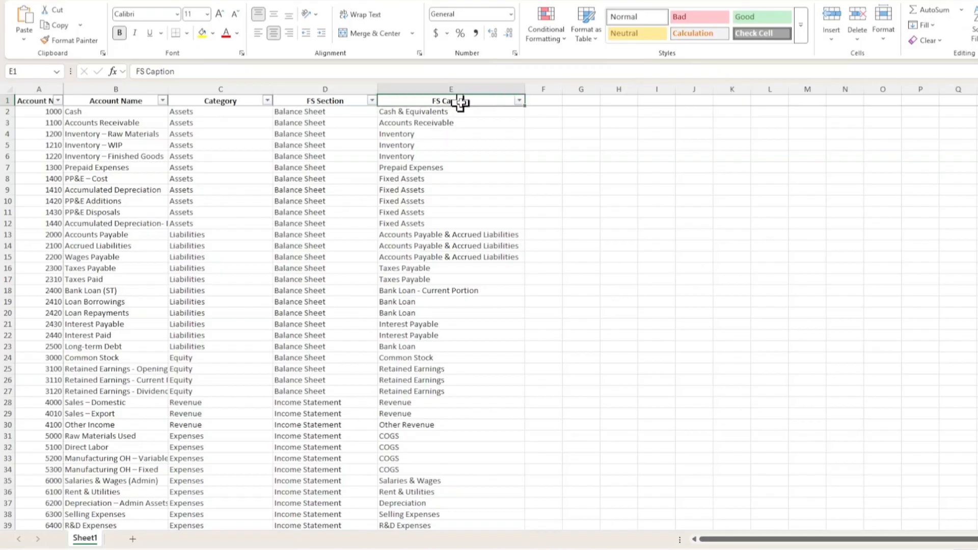
pyautogui.click(519, 101)
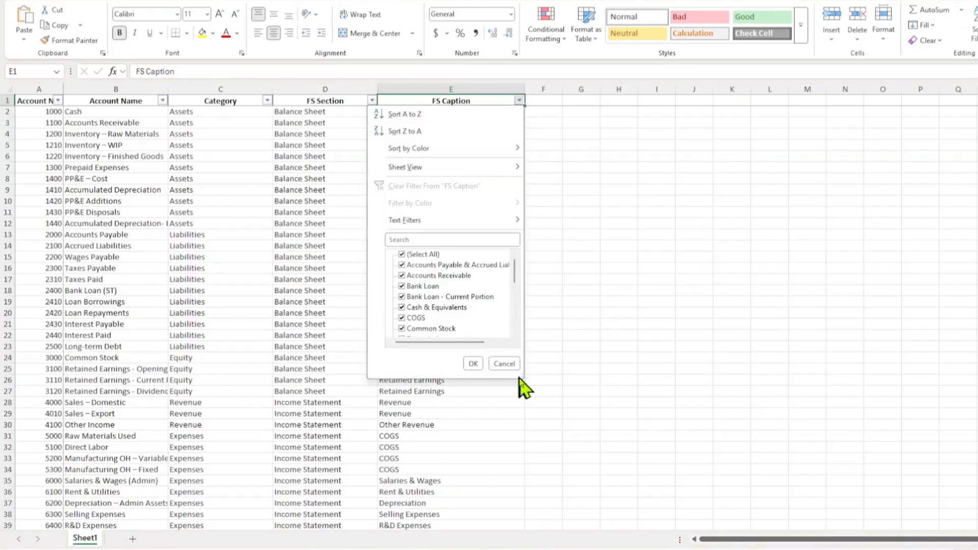
pyautogui.moveTo(521, 378); pyautogui.dragTo(585, 452)
pyautogui.scroll(-3, 496, 349)
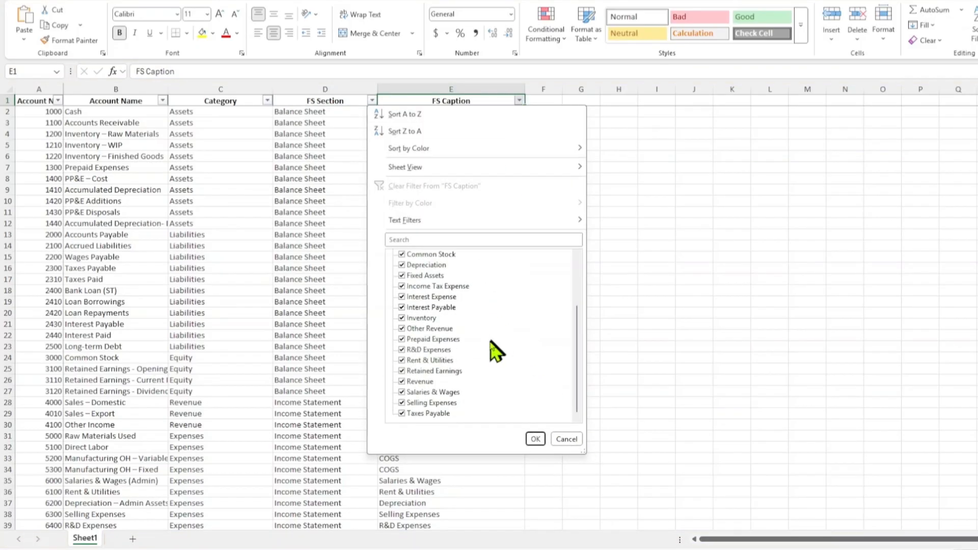
pyautogui.click(567, 439)
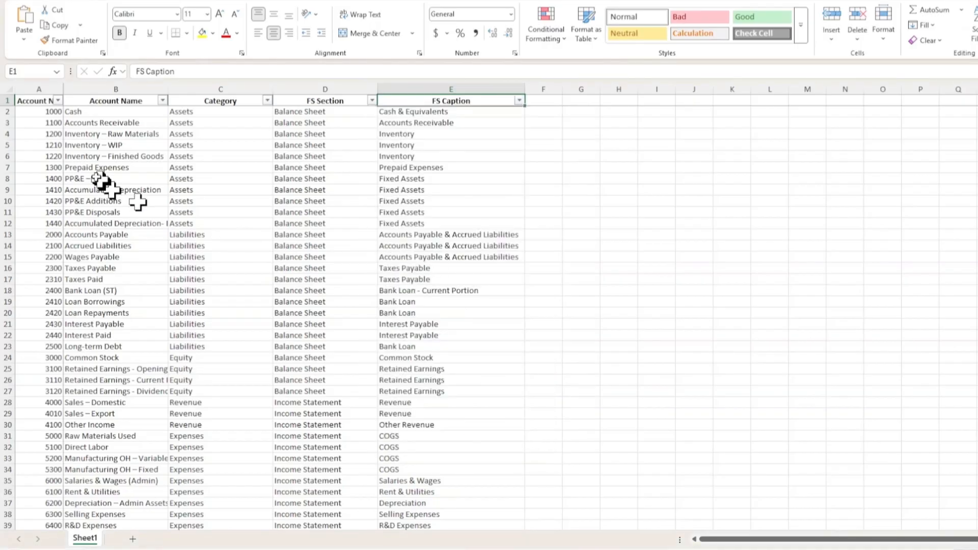
# Step: Apply a duplicate-values highlight rule to the account numbers in column A and check the whole list for duplicates
pyautogui.click(264, 201)
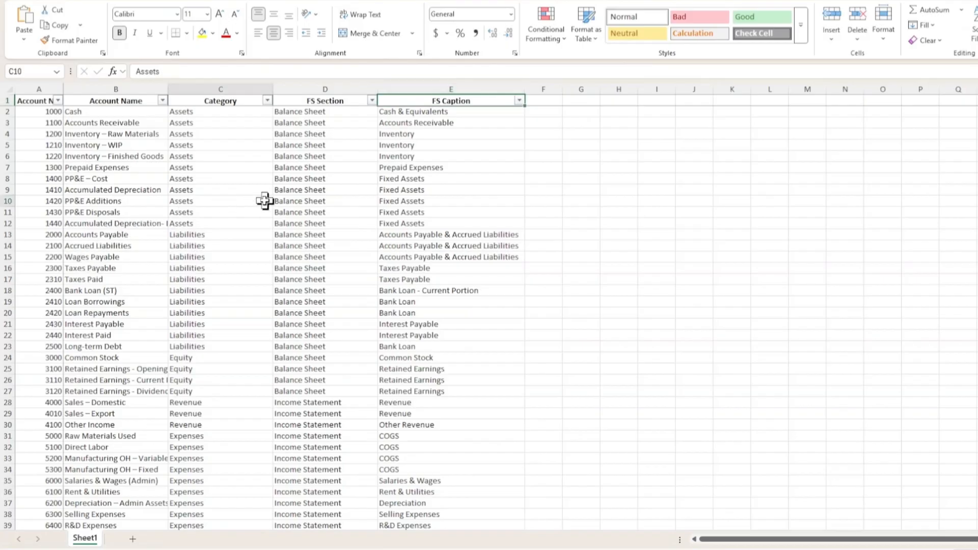
pyautogui.click(40, 89)
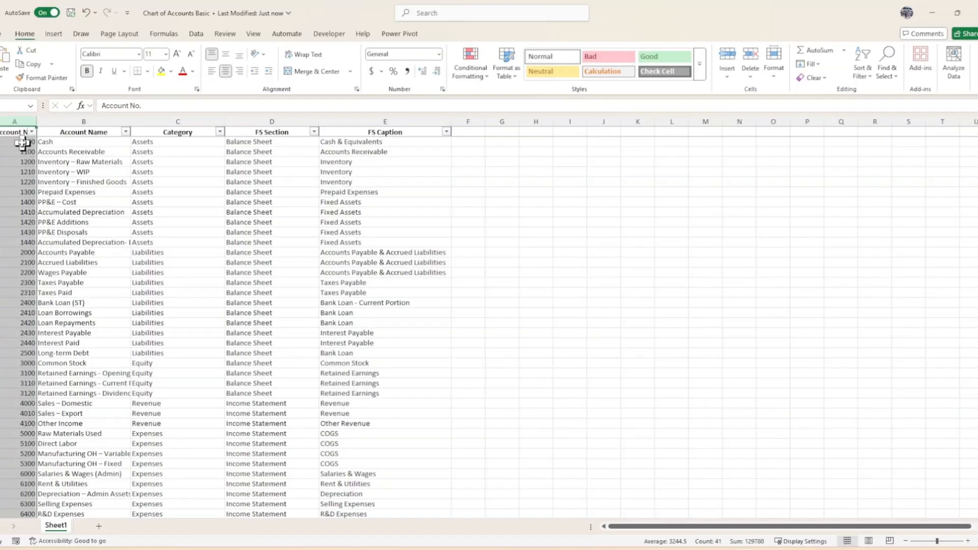
pyautogui.click(23, 143)
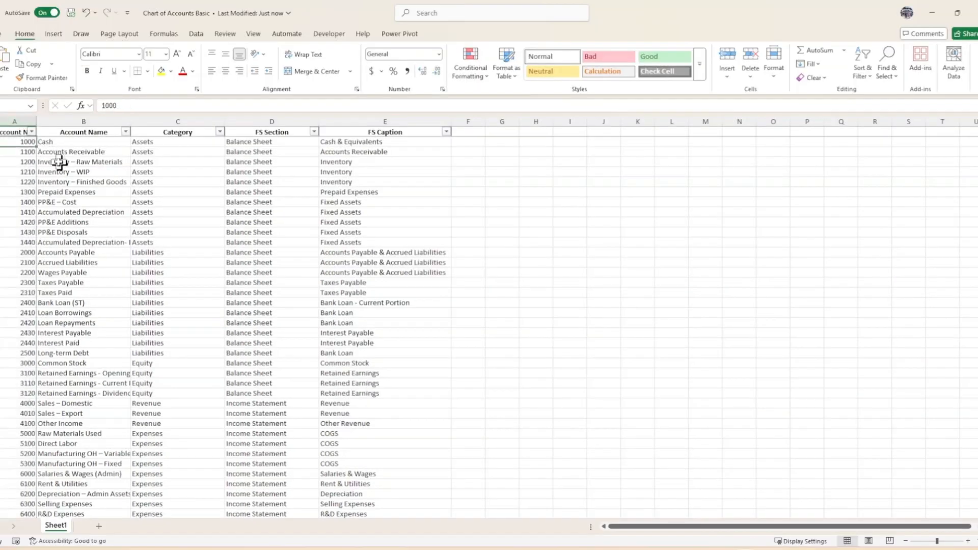
pyautogui.hotkey('ctrl', 'shift', 'Down')
pyautogui.scroll(1, 60, 162)
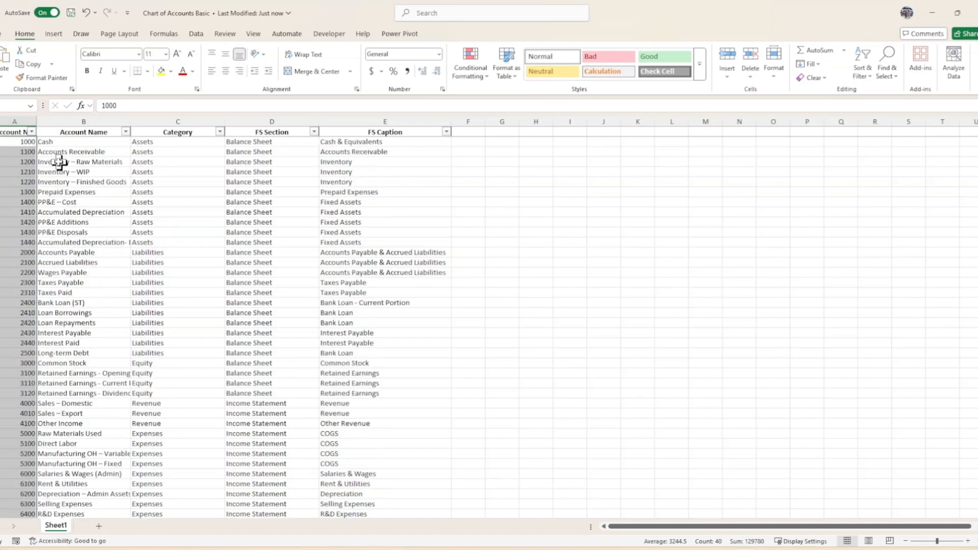
pyautogui.click(471, 69)
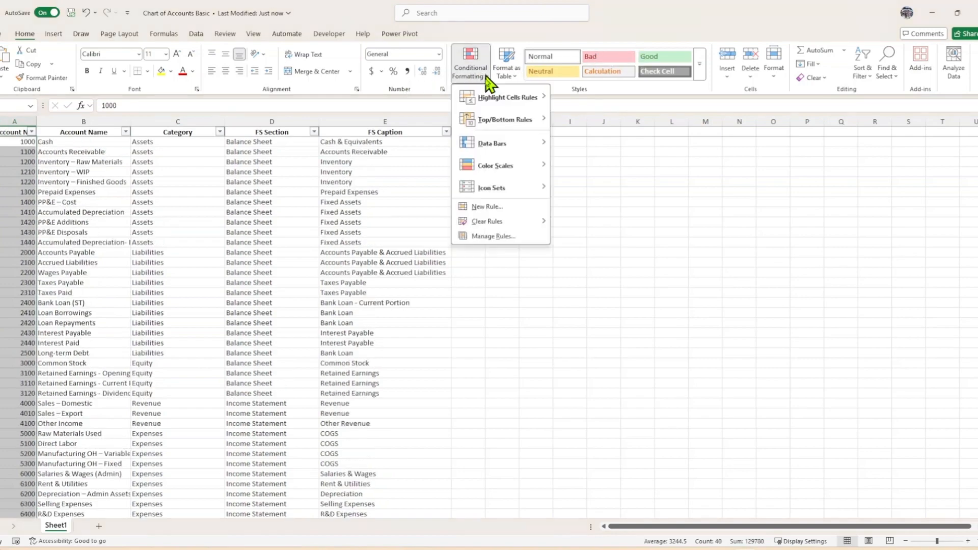
pyautogui.moveTo(520, 100)
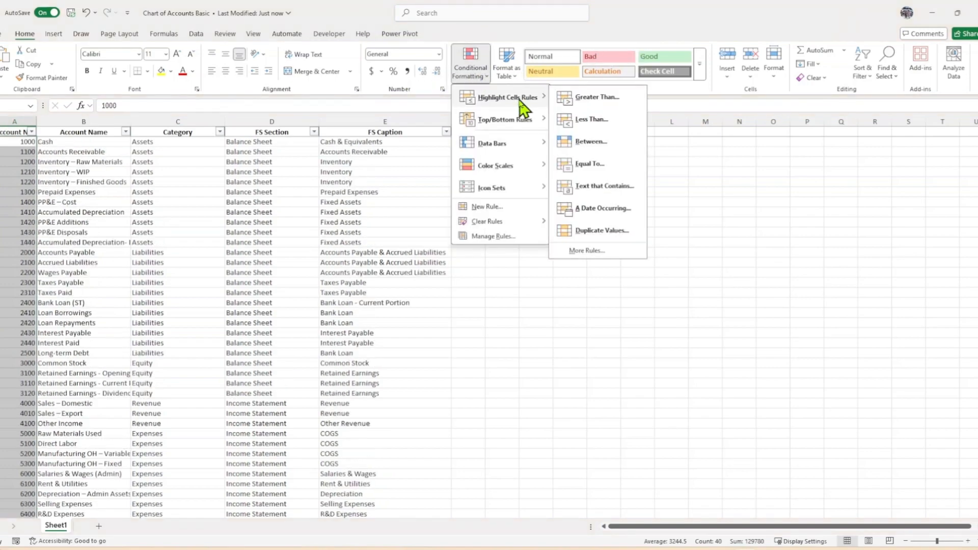
pyautogui.click(609, 233)
pyautogui.click(513, 299)
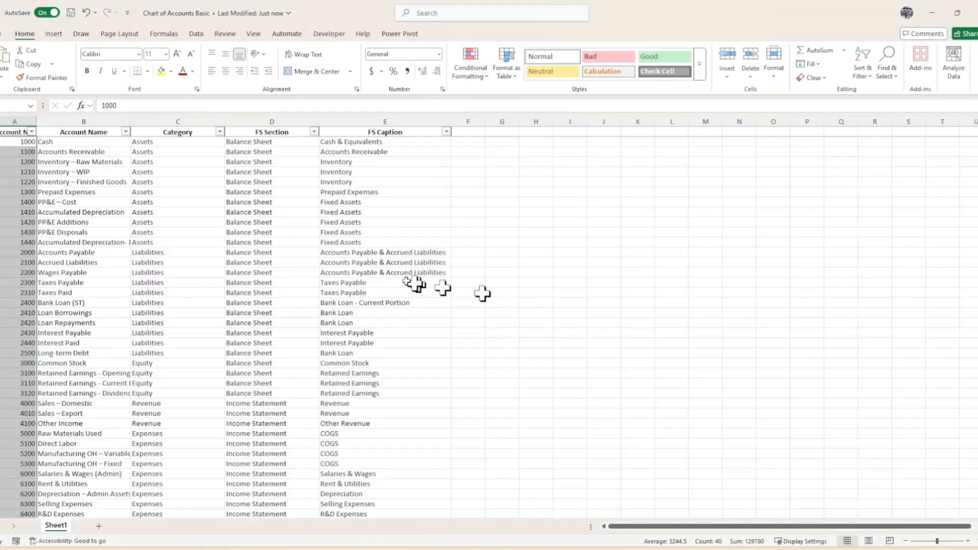
pyautogui.scroll(-7, 388, 284)
pyautogui.scroll(6, 388, 283)
pyautogui.click(233, 253)
pyautogui.scroll(-1, 229, 253)
pyautogui.scroll(2, 229, 250)
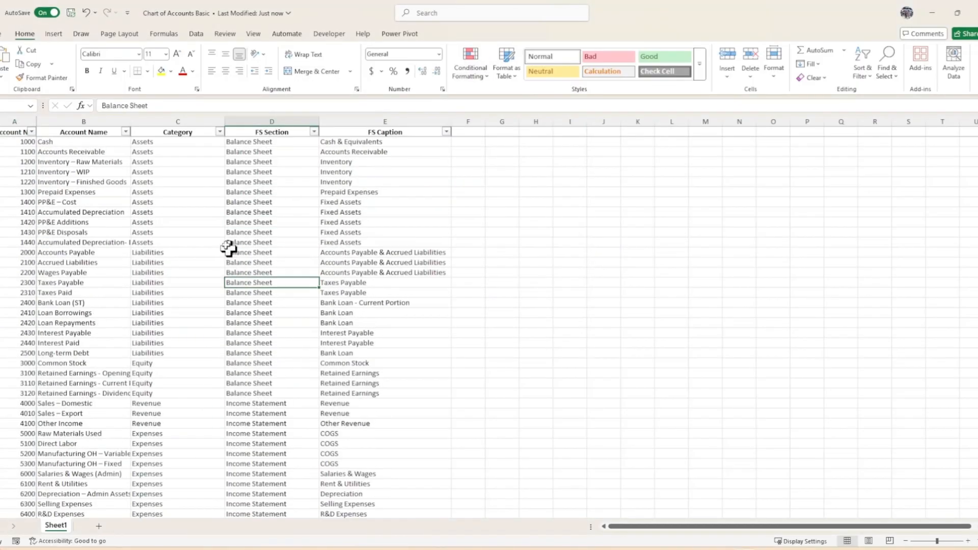
# Step: Highlight duplicate account names in B2:B41 with Light Red Fill with Dark Red Text and check the list for duplicates
pyautogui.moveTo(100, 143); pyautogui.dragTo(88, 536)
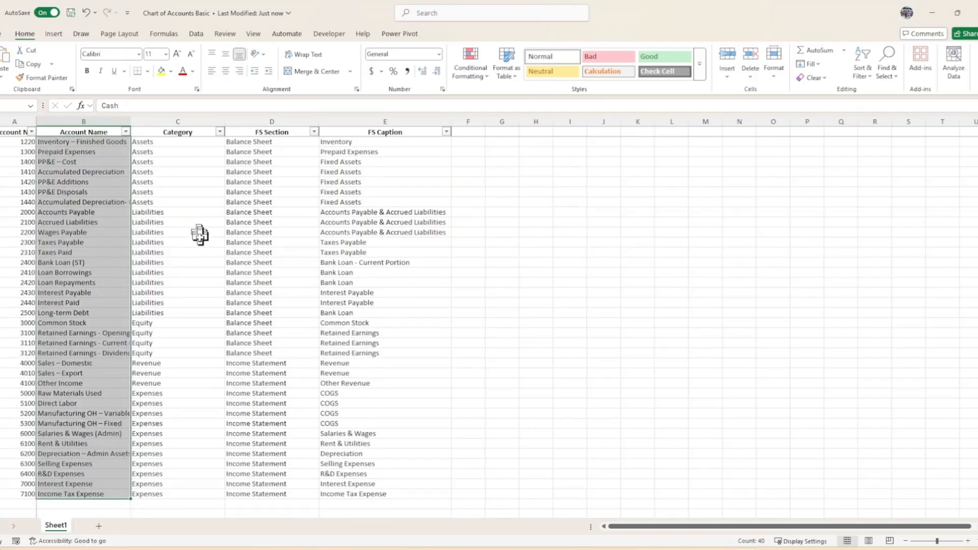
pyautogui.scroll(2, 199, 234)
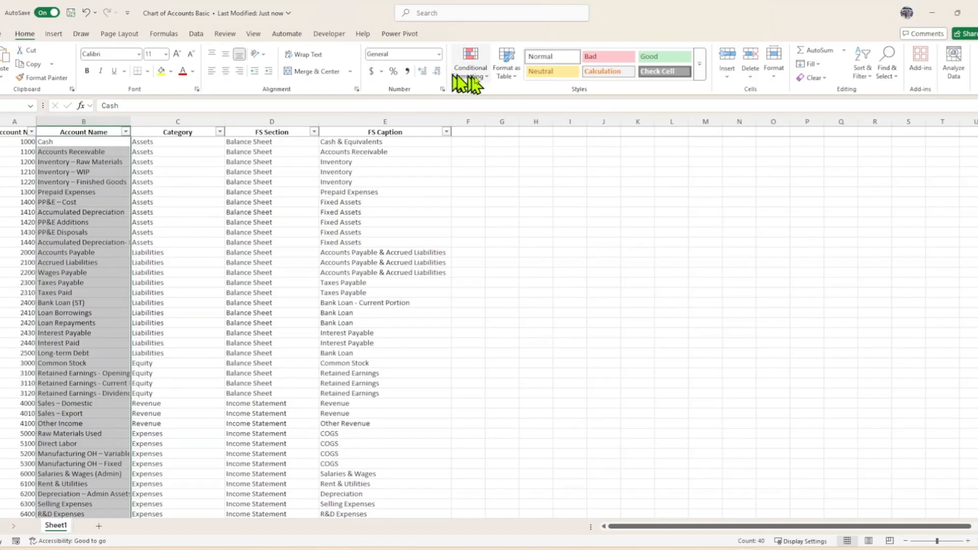
pyautogui.click(470, 66)
pyautogui.moveTo(505, 98)
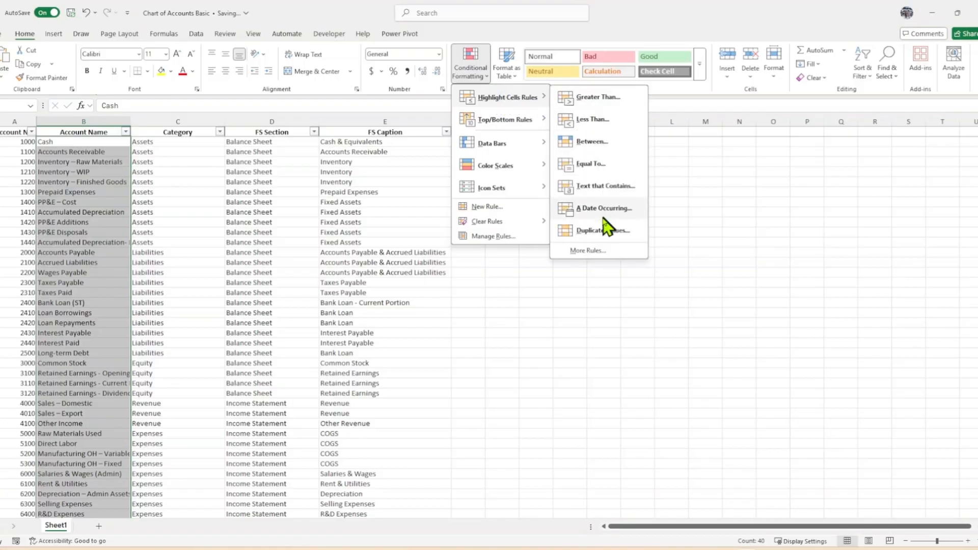
pyautogui.click(609, 232)
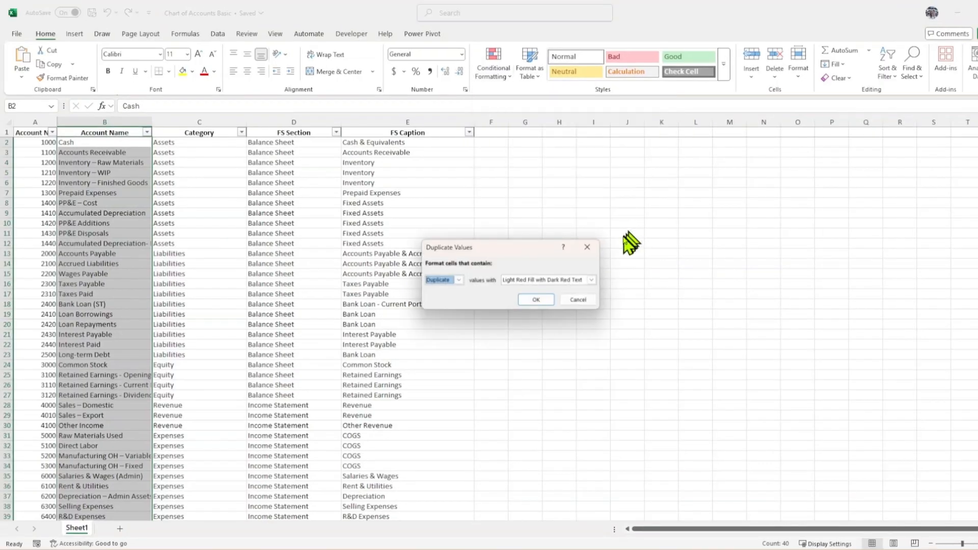
pyautogui.click(530, 299)
pyautogui.click(222, 301)
pyautogui.scroll(-1, 145, 317)
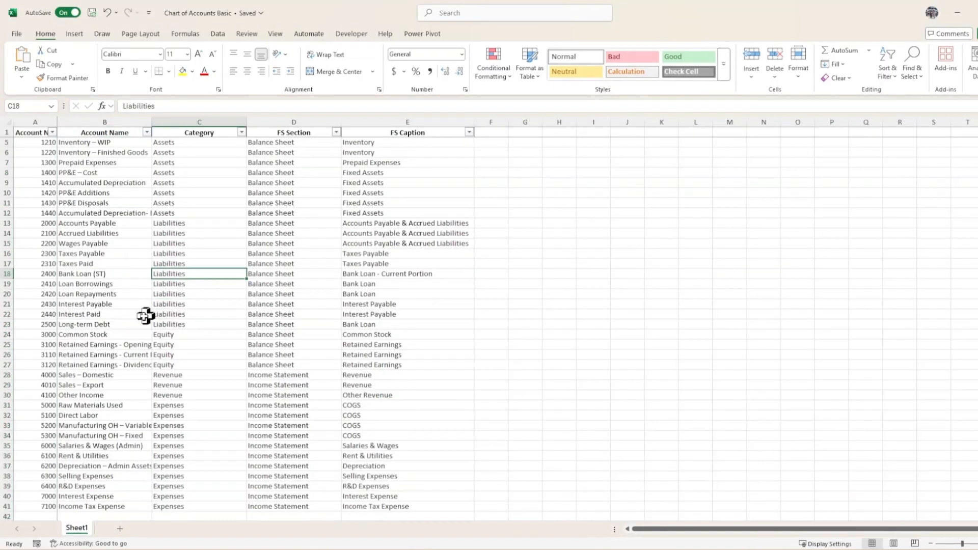
# Step: Select the Category values in C2:C41 and open the conditional formatting options
pyautogui.scroll(1, 124, 321)
pyautogui.moveTo(197, 145); pyautogui.dragTo(206, 498)
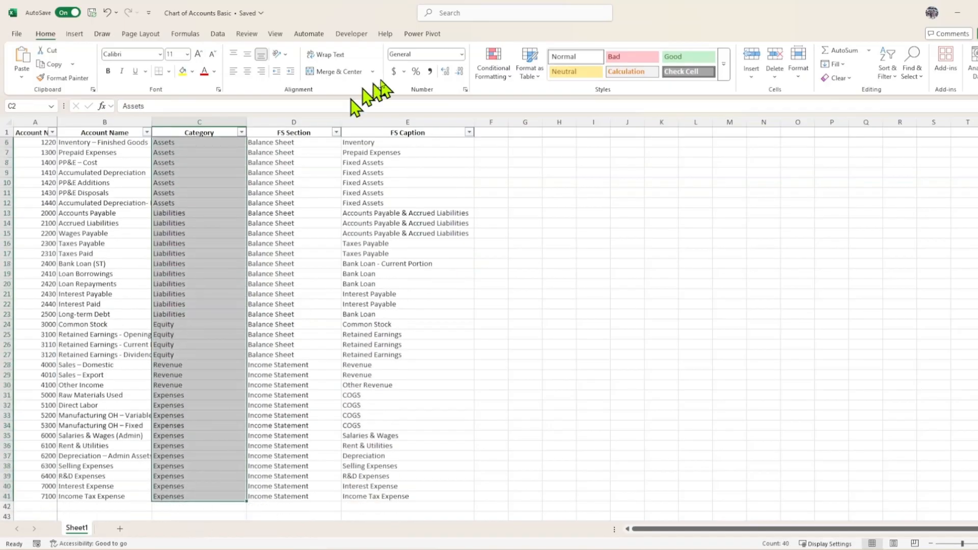
pyautogui.click(507, 75)
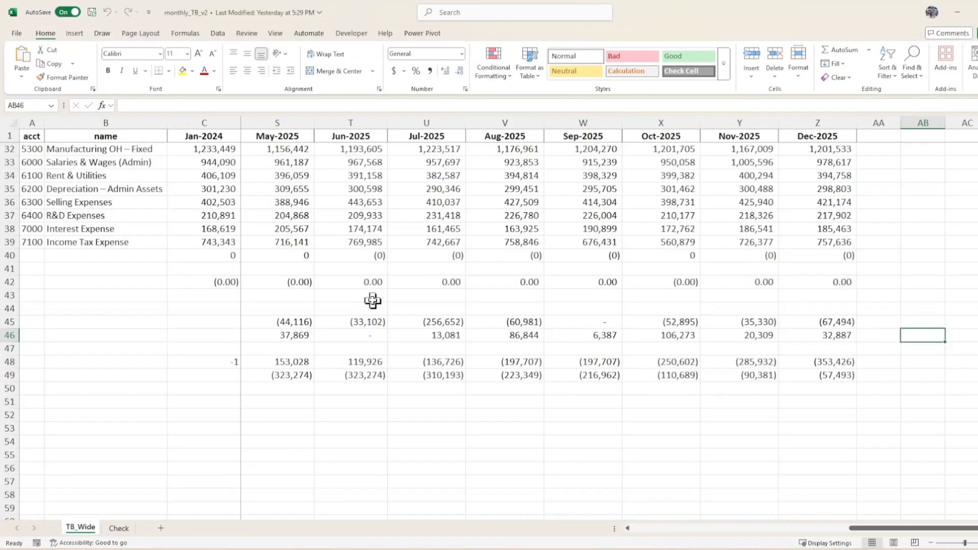
# Step: In the monthly_TB_v2 workbook, clear the contents of rows 41 to 50 below the trial balance on the TB_Wide sheet
pyautogui.scroll(5, 375, 301)
pyautogui.scroll(-5, 372, 300)
pyautogui.click(350, 322)
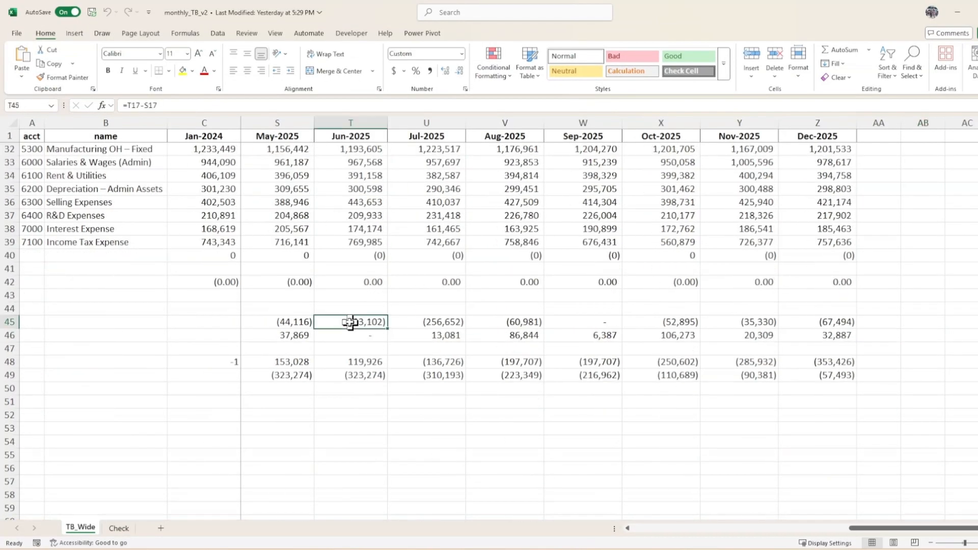
pyautogui.scroll(4, 201, 313)
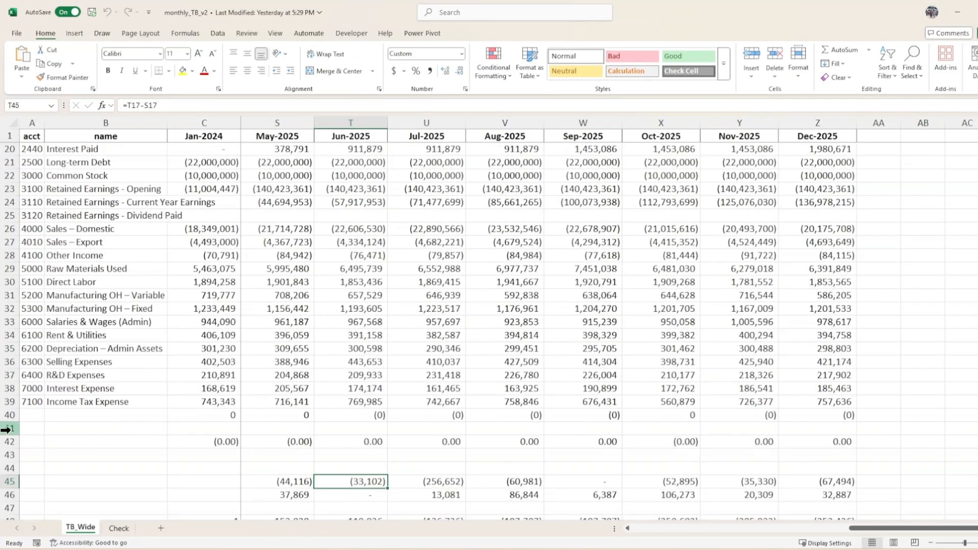
pyautogui.moveTo(10, 428); pyautogui.dragTo(31, 526)
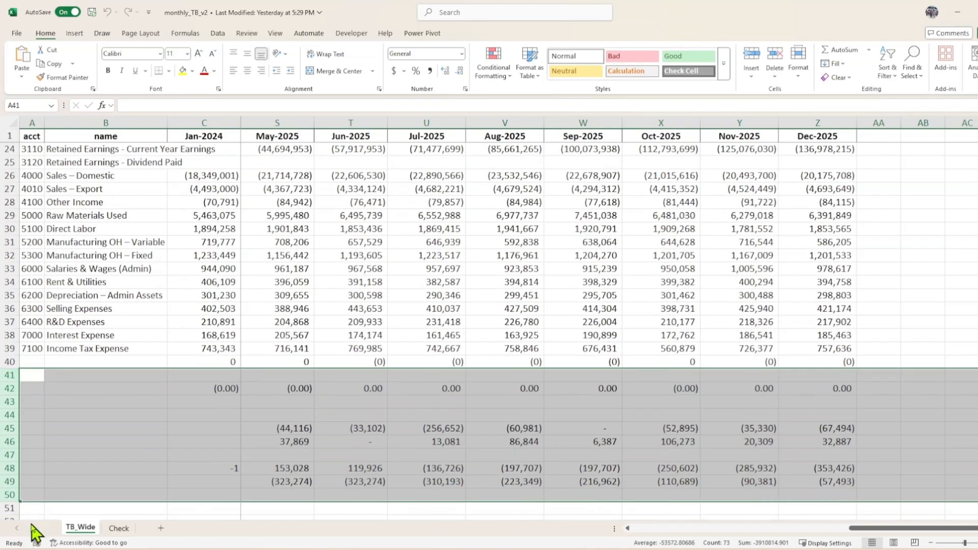
pyautogui.press('Delete')
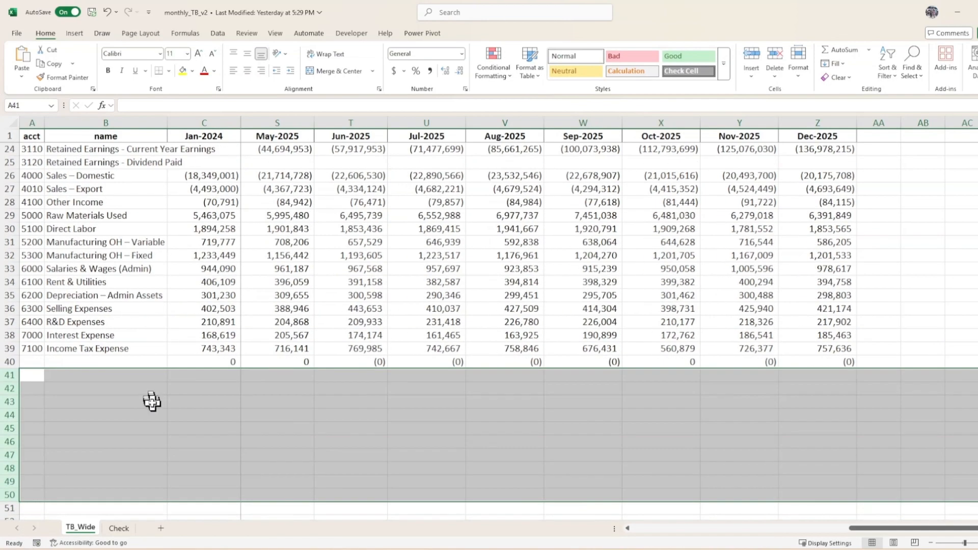
pyautogui.click(260, 405)
# Step: Review the trial balance accounts and the month columns starting at Jan-2024 on the TB_Wide sheet
pyautogui.scroll(6, 247, 413)
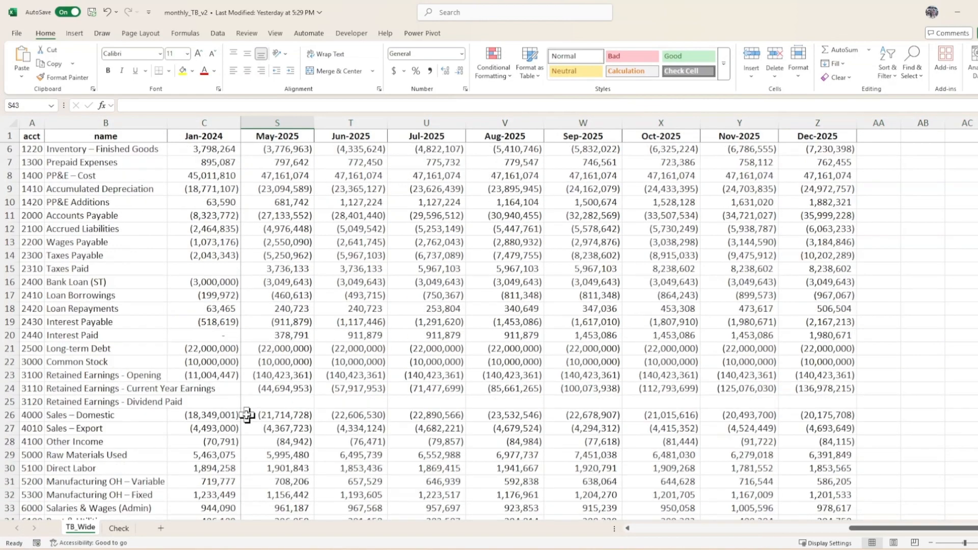
pyautogui.scroll(2, 865, 531)
pyautogui.moveTo(864, 530); pyautogui.dragTo(576, 540)
pyautogui.click(291, 348)
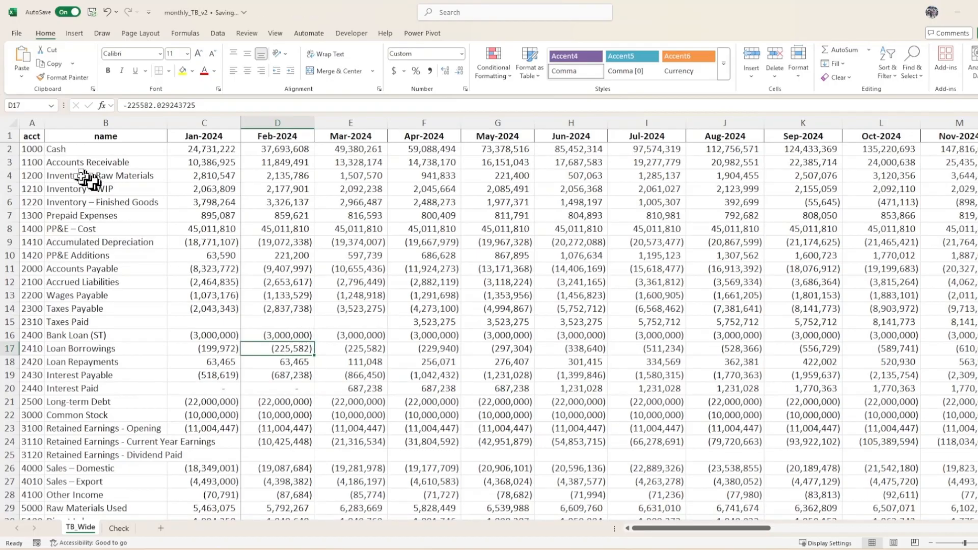
pyautogui.moveTo(206, 135); pyautogui.dragTo(969, 127)
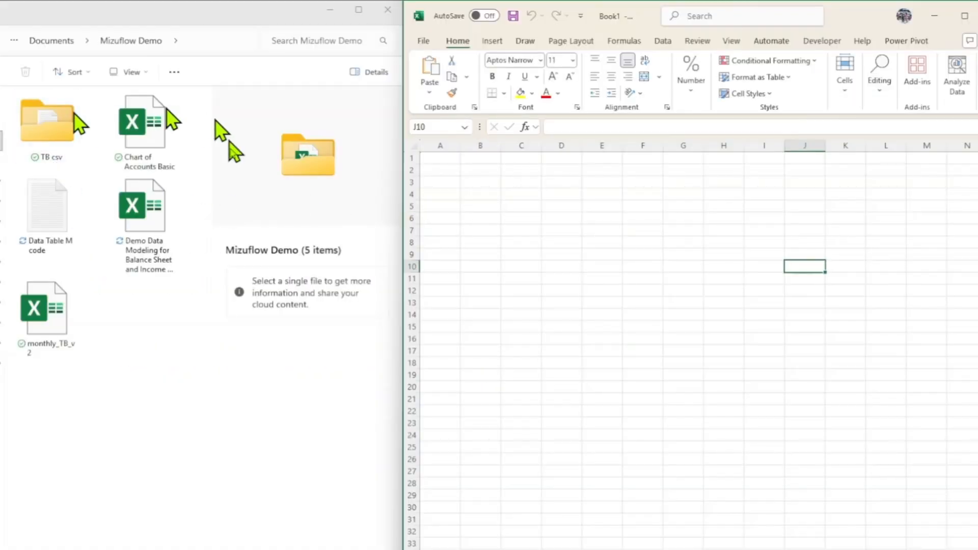
# Step: Open the TB csv folder in File Explorer to show the monthly trial balance files beside the blank workbook
pyautogui.click(633, 205)
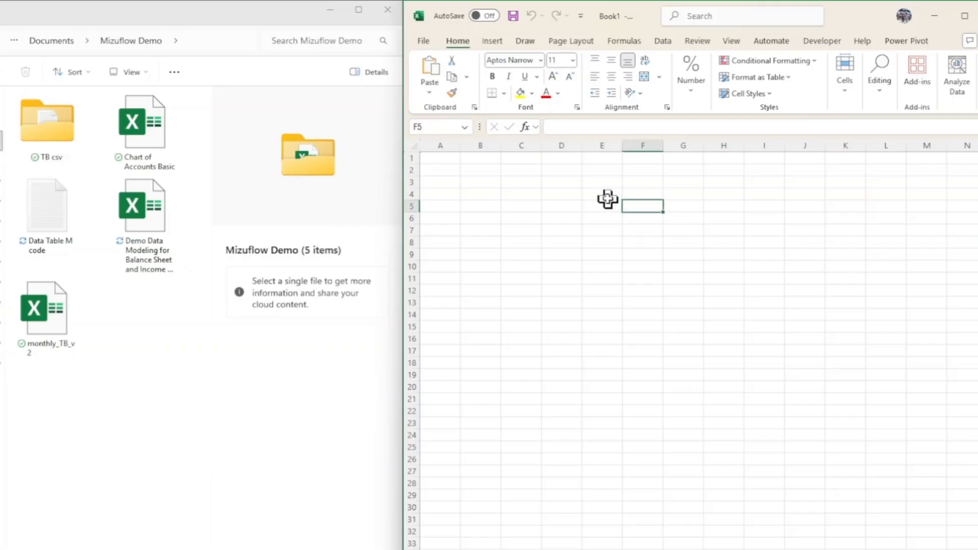
pyautogui.click(664, 41)
pyautogui.click(430, 89)
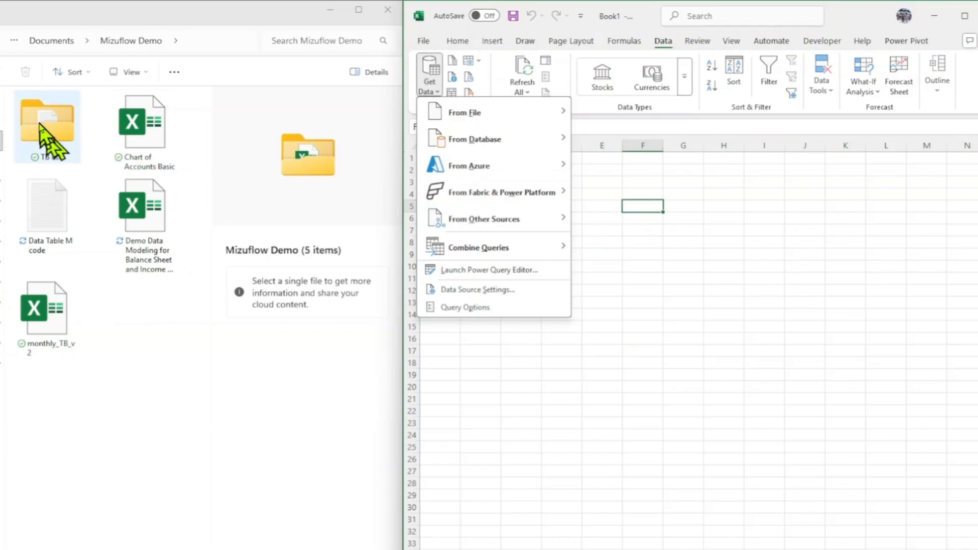
pyautogui.click(52, 129)
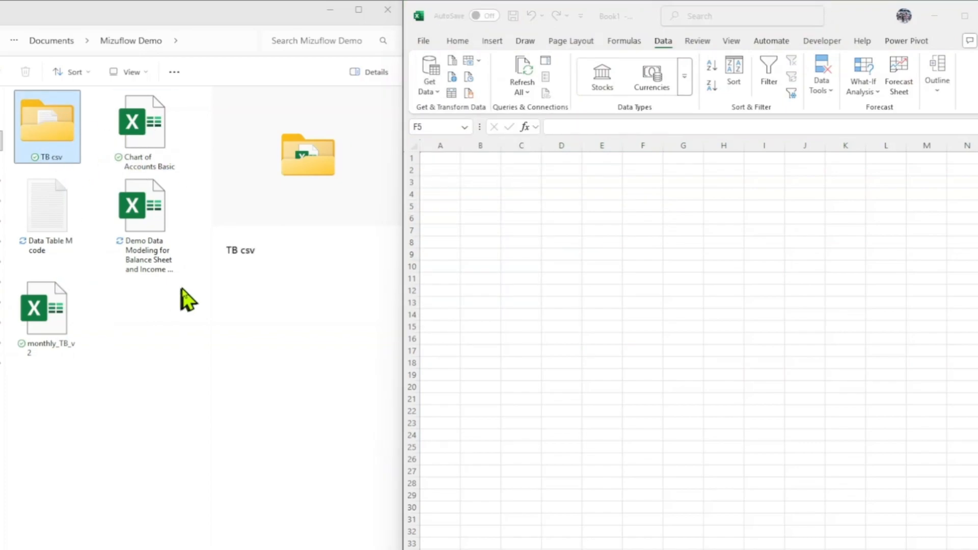
pyautogui.press('Return')
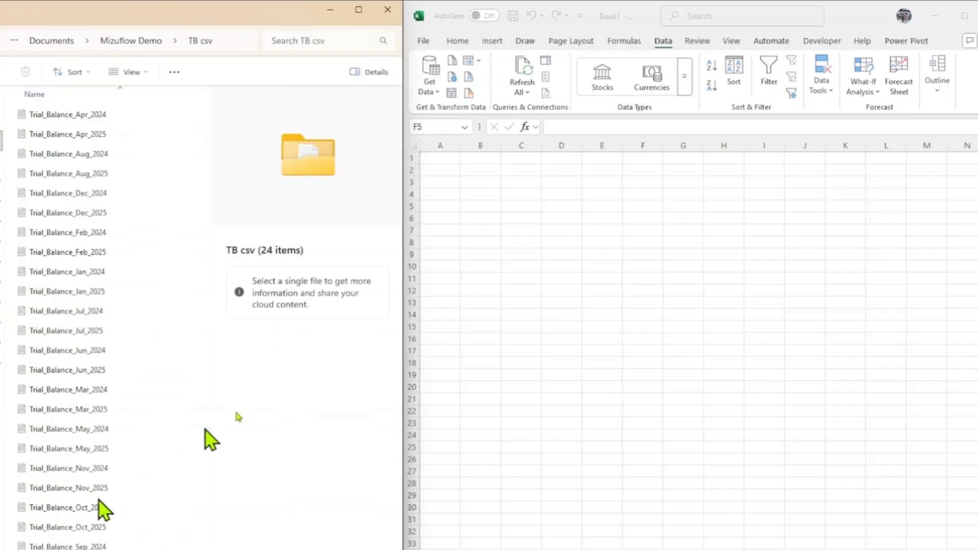
# Step: In the blank Excel workbook, start a data import from a folder and choose the TB csv folder inside Mizuflow Demo
pyautogui.click(437, 99)
pyautogui.click(437, 100)
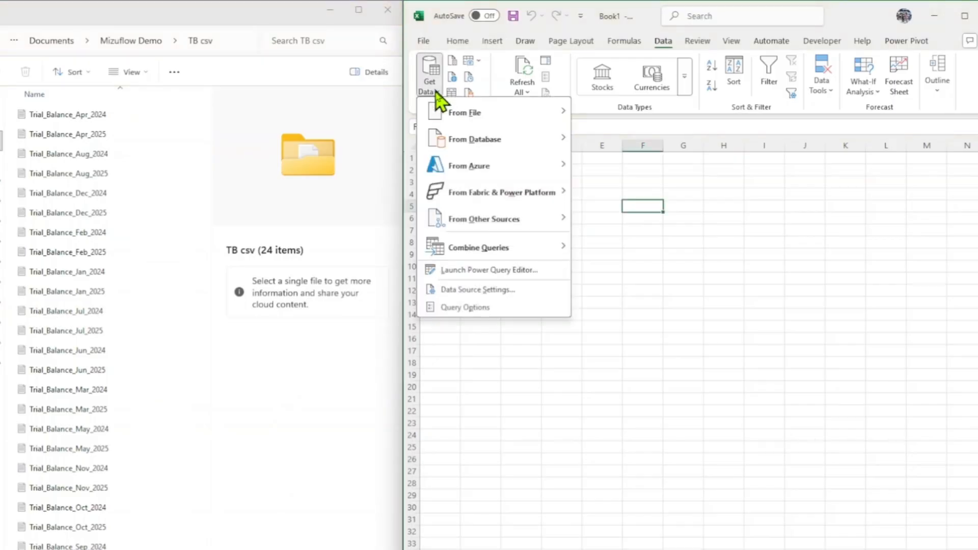
pyautogui.moveTo(525, 121)
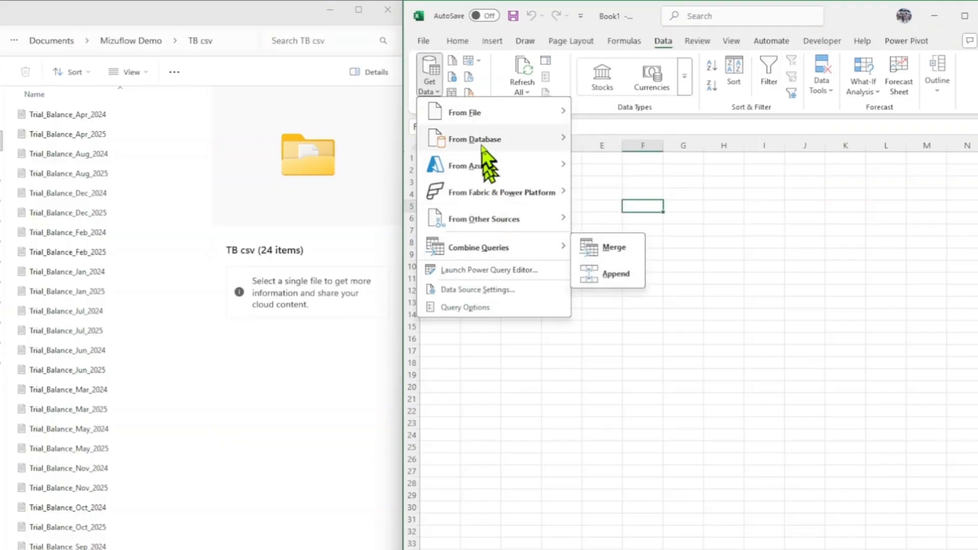
pyautogui.moveTo(493, 227)
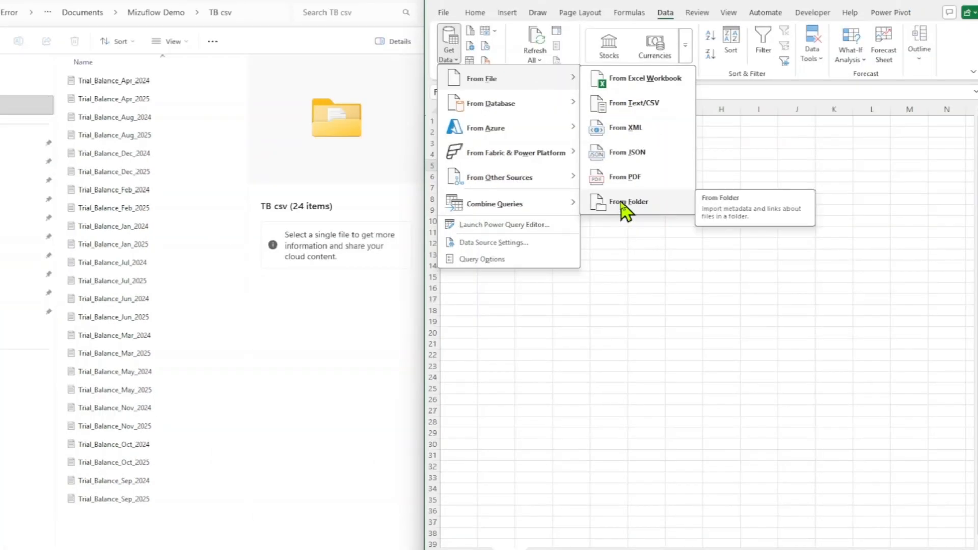
pyautogui.click(619, 204)
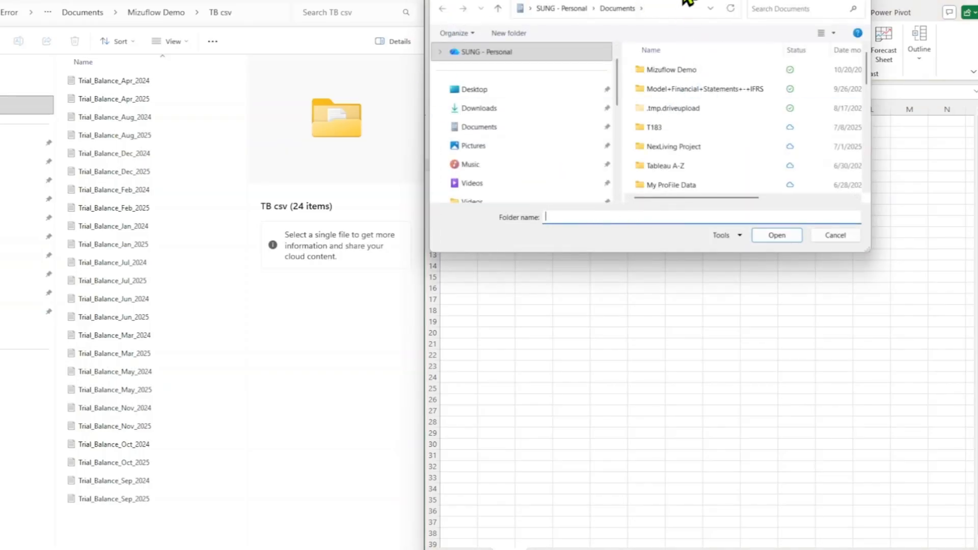
pyautogui.moveTo(688, 3); pyautogui.dragTo(737, 5)
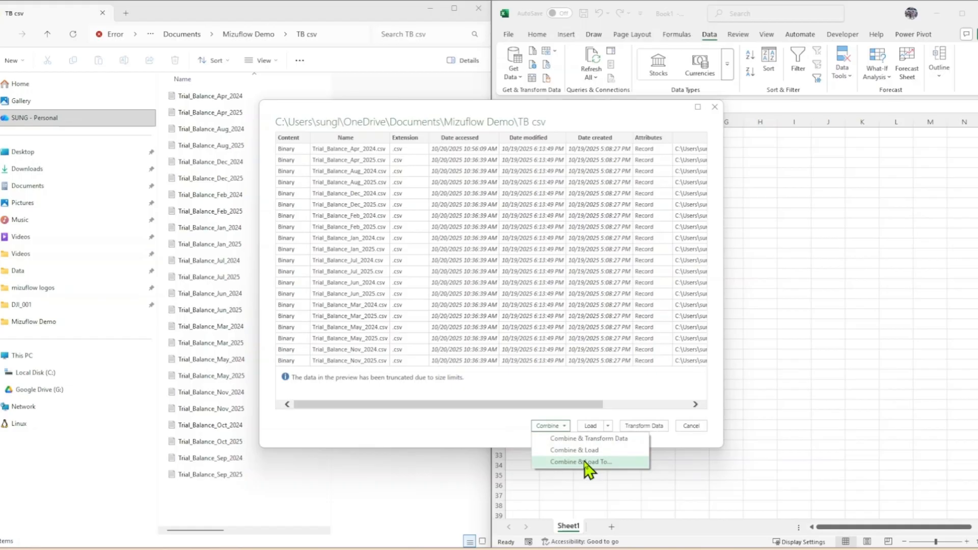
# Step: Check the folder's file preview, open it in Power Query Editor for transformation, and collapse the query list
pyautogui.click(483, 419)
pyautogui.moveTo(505, 405); pyautogui.dragTo(595, 406)
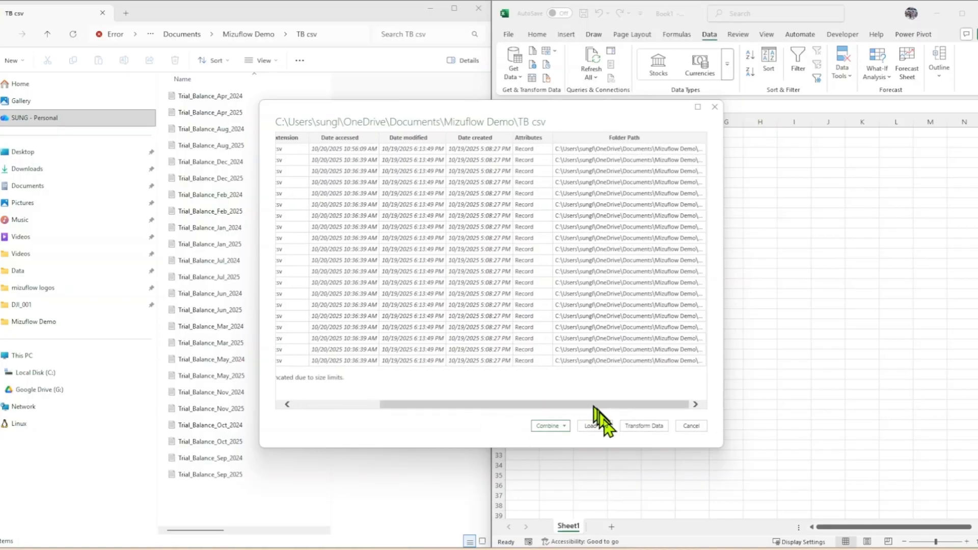
pyautogui.click(609, 425)
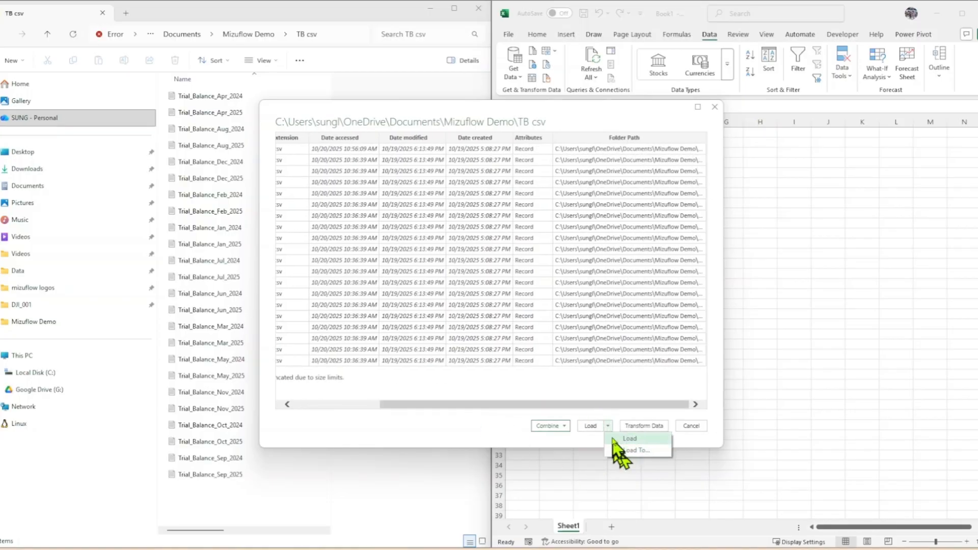
pyautogui.click(626, 403)
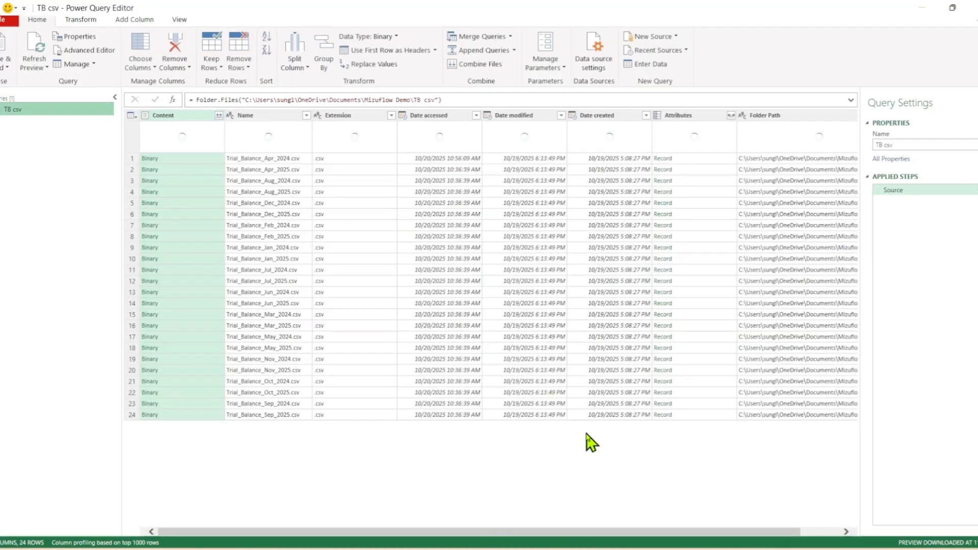
pyautogui.click(114, 99)
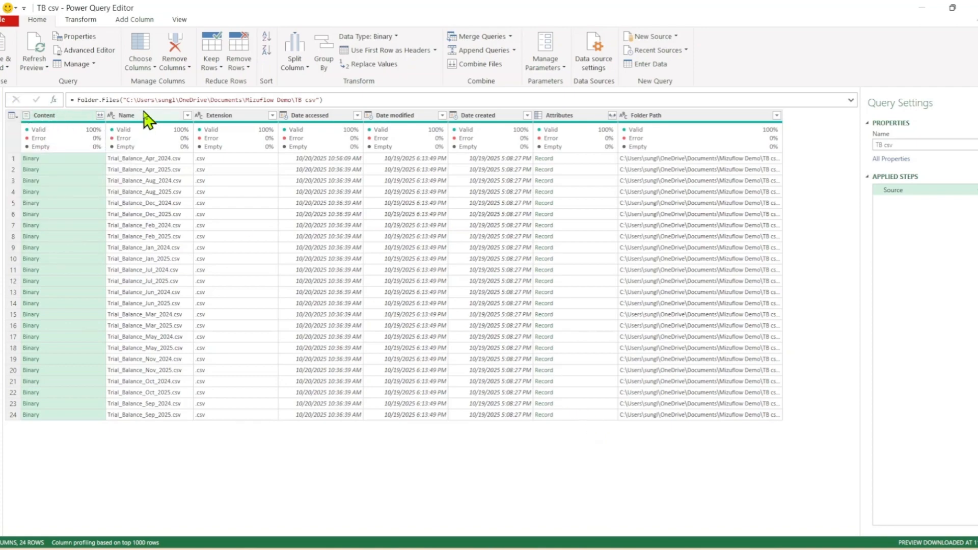
# Step: Open Trial_Balance_Apr_2024.csv from File Explorer, examine its acct, name and Amount rows, close it, and return to Power Query Editor
pyautogui.click(71, 158)
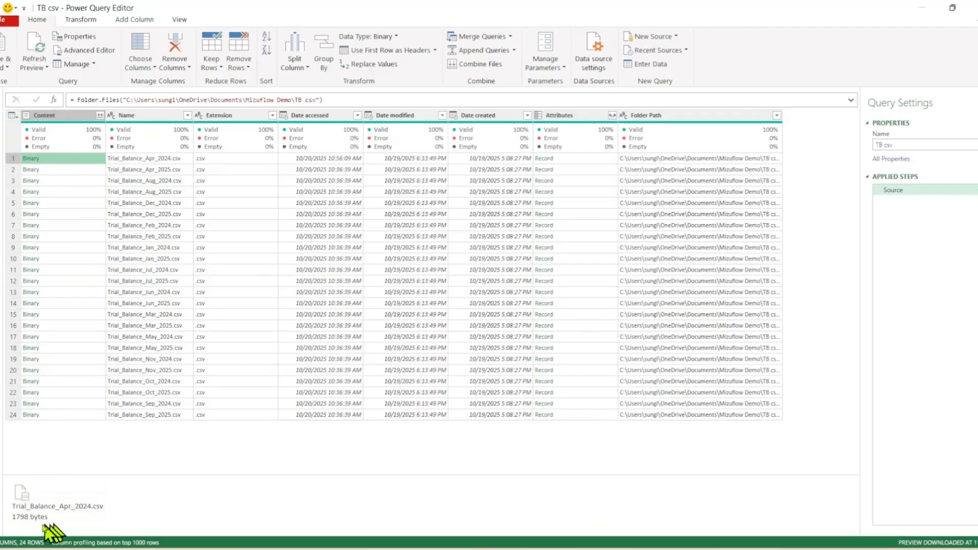
pyautogui.click(201, 96)
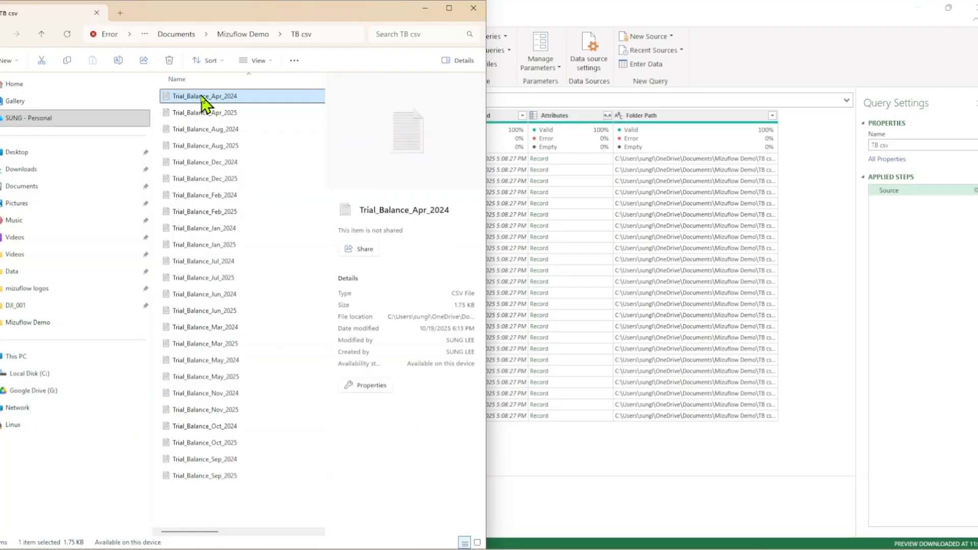
pyautogui.doubleClick(201, 95)
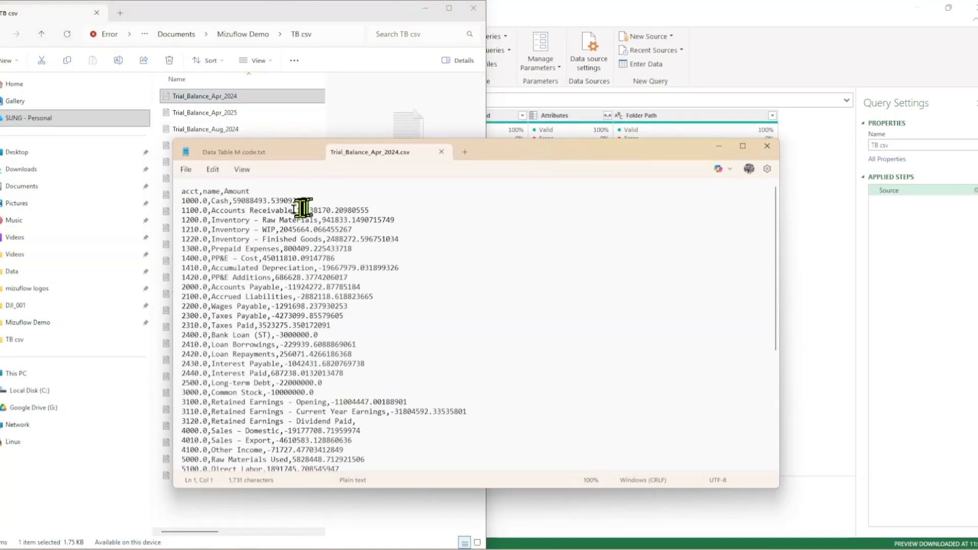
pyautogui.scroll(-3, 251, 283)
pyautogui.scroll(3, 251, 284)
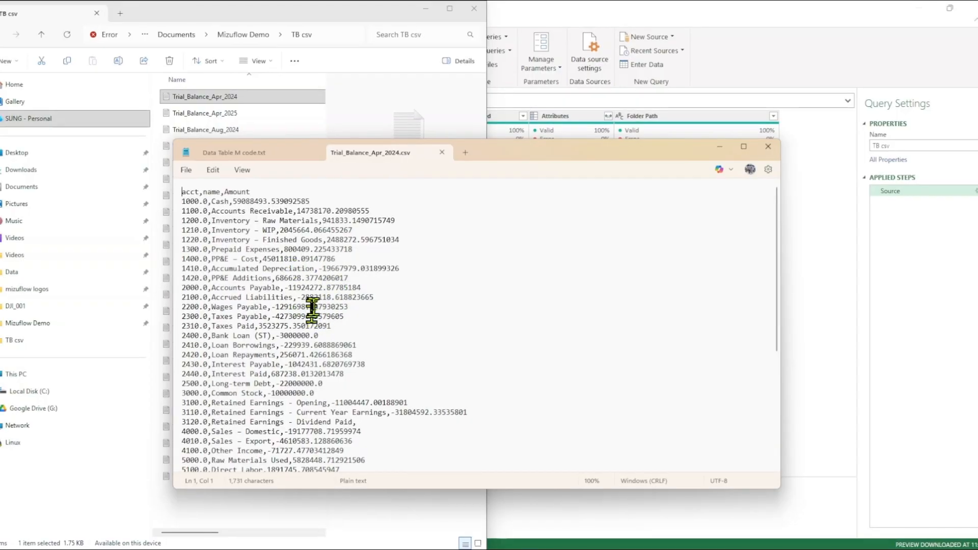
pyautogui.scroll(-7, 332, 350)
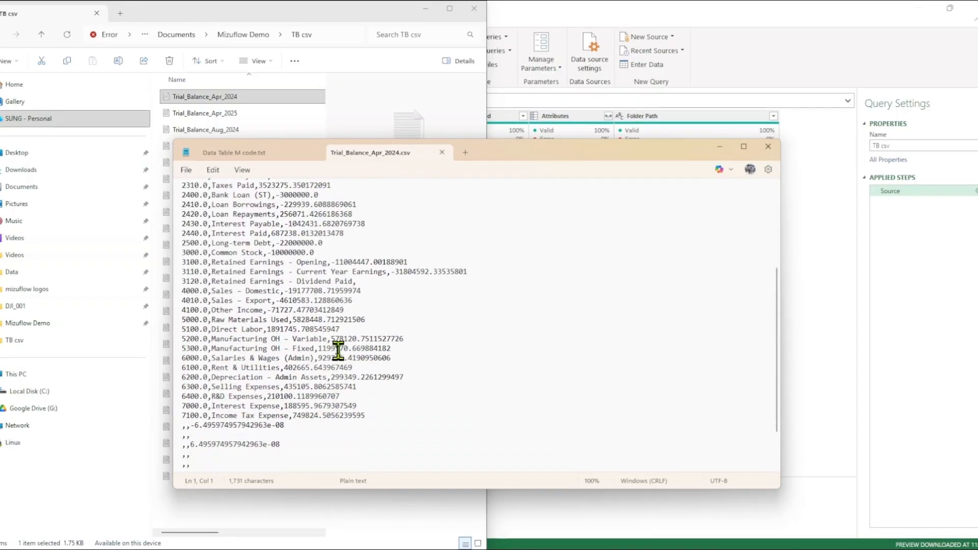
pyautogui.click(768, 147)
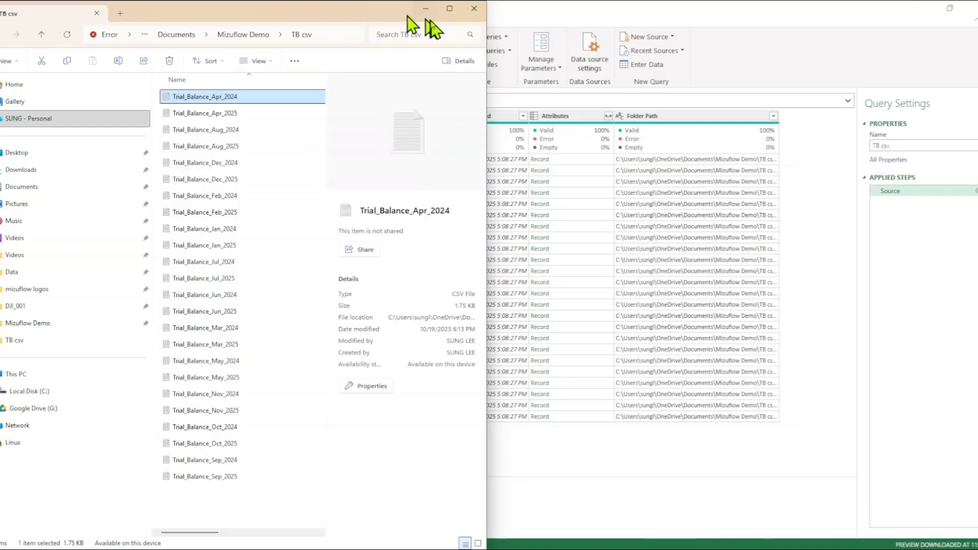
pyautogui.click(708, 18)
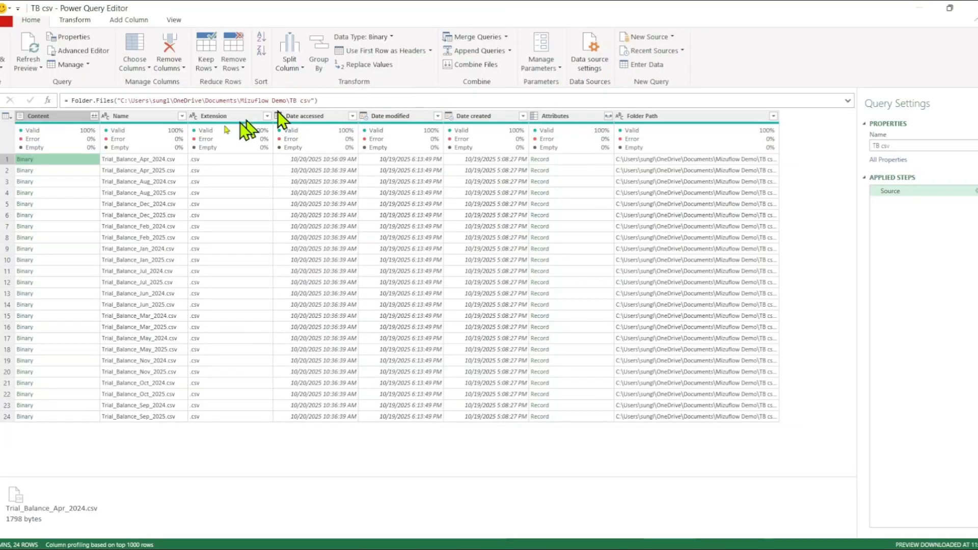
# Step: Widen the Name column and preview the Binary entry for Trial_Balance_Apr_2024.csv
pyautogui.moveTo(187, 117); pyautogui.dragTo(284, 122)
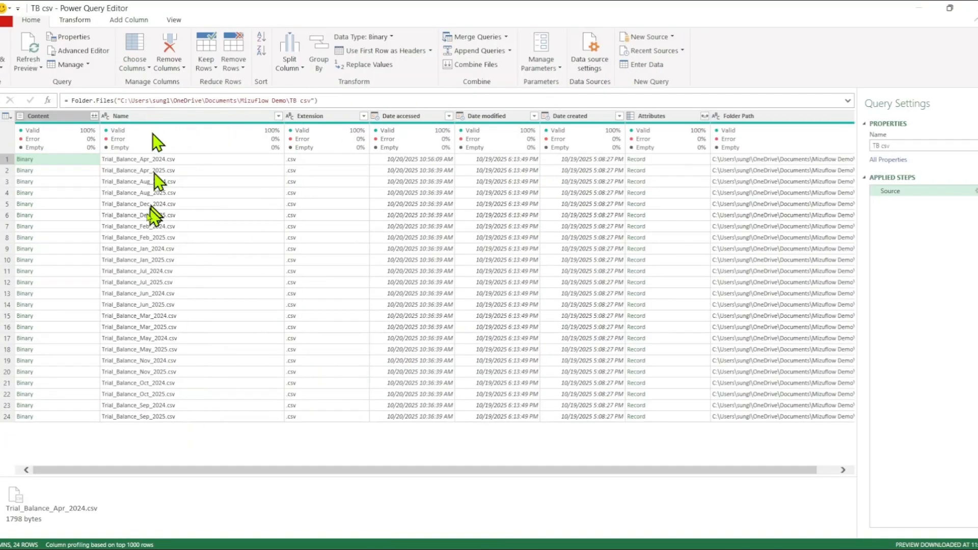
pyautogui.click(163, 117)
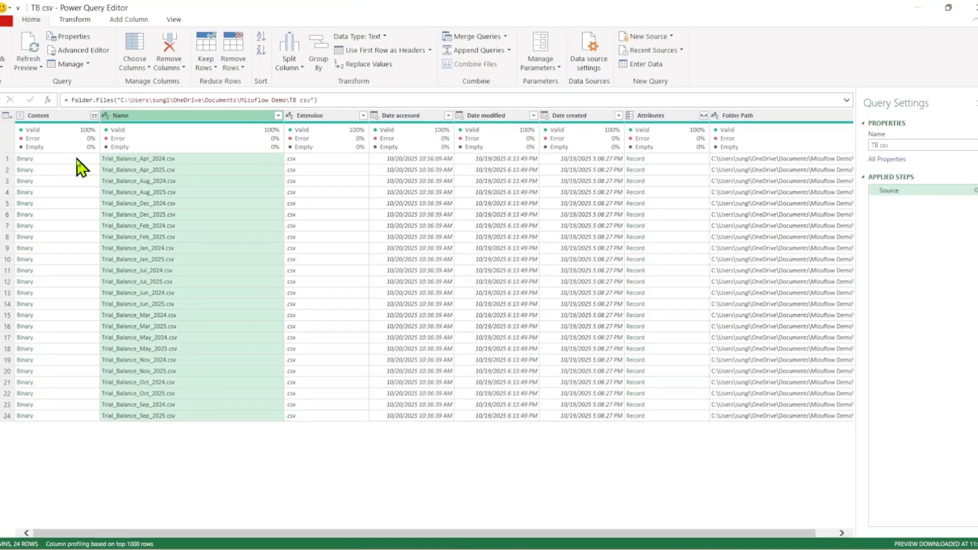
pyautogui.click(76, 158)
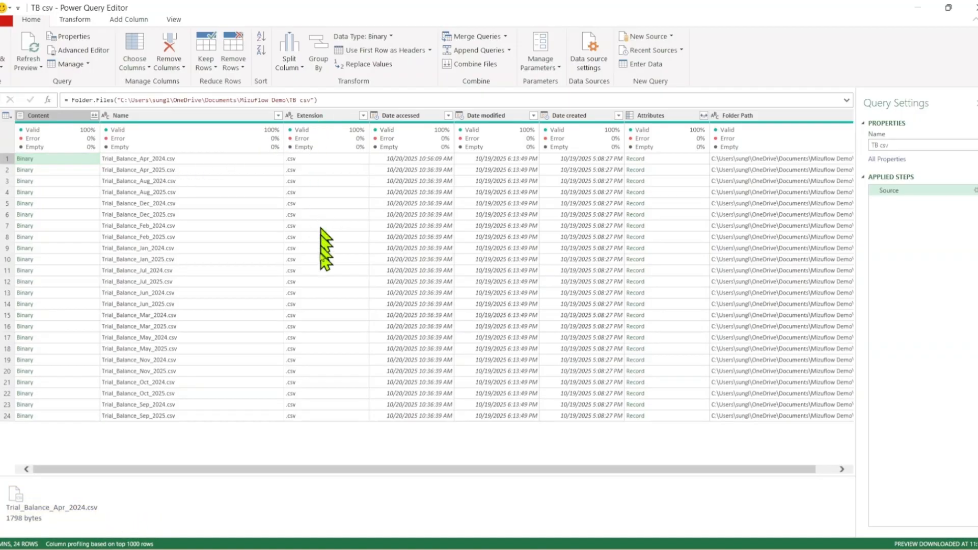
# Step: Keep only the Content and Name columns in the TB csv query and remove all other columns
pyautogui.click(76, 116)
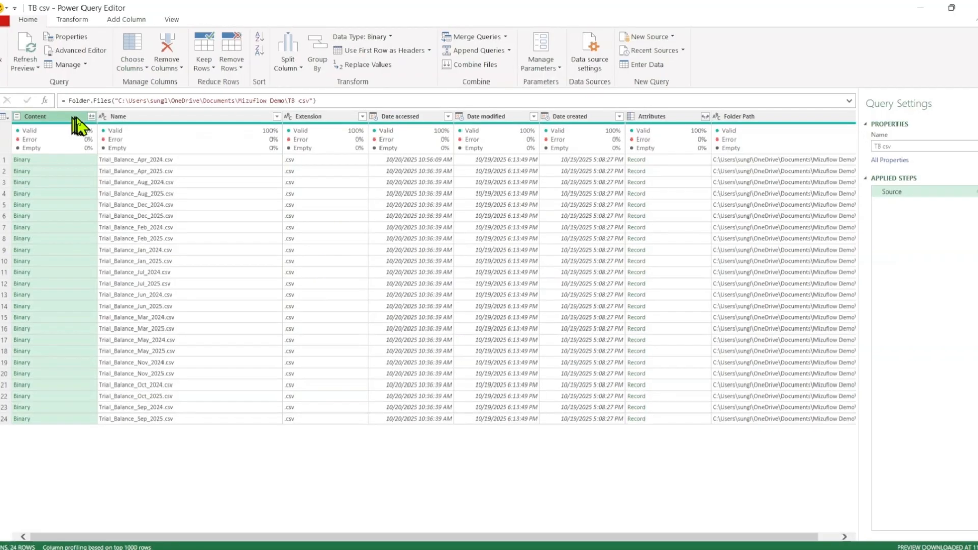
pyautogui.keyDown('ctrl'); pyautogui.click(166, 118); pyautogui.keyUp('ctrl')
pyautogui.rightClick(163, 117)
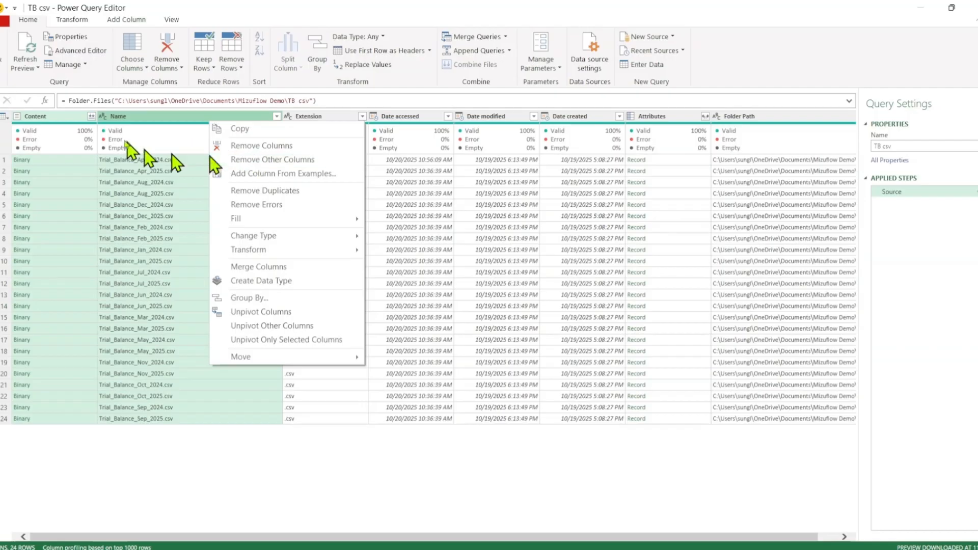
pyautogui.click(272, 160)
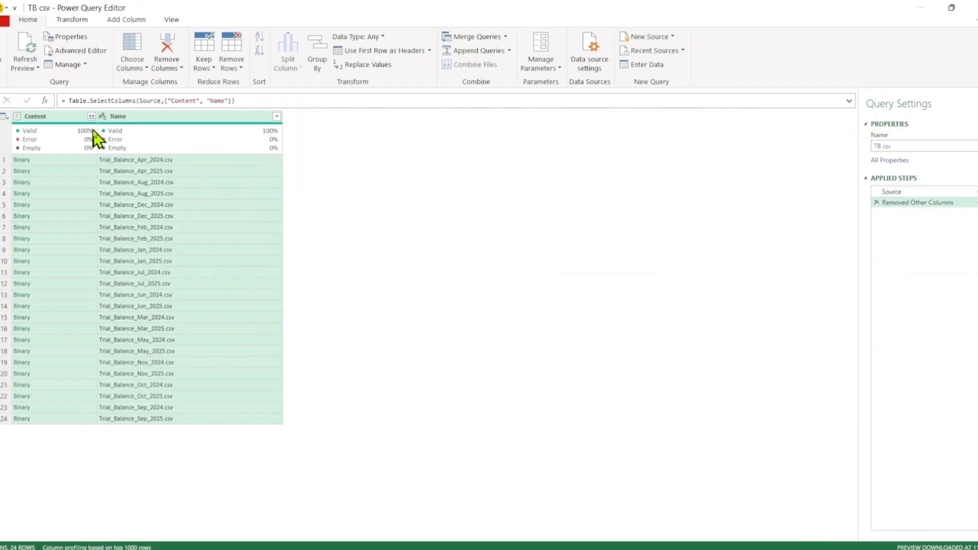
# Step: Replace "Trial_Balance_" with an empty value in the Name column
pyautogui.click(132, 117)
pyautogui.click(60, 117)
pyautogui.click(119, 117)
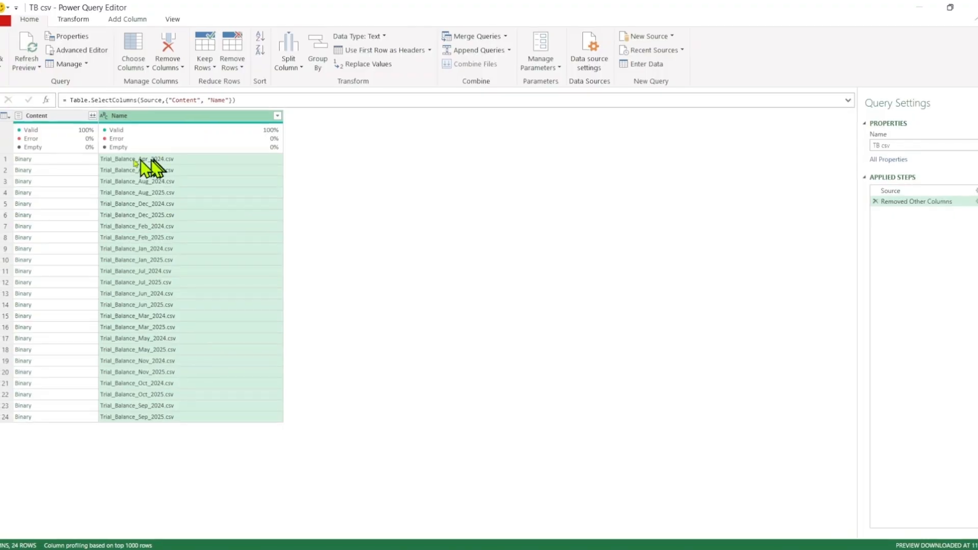
pyautogui.rightClick(152, 124)
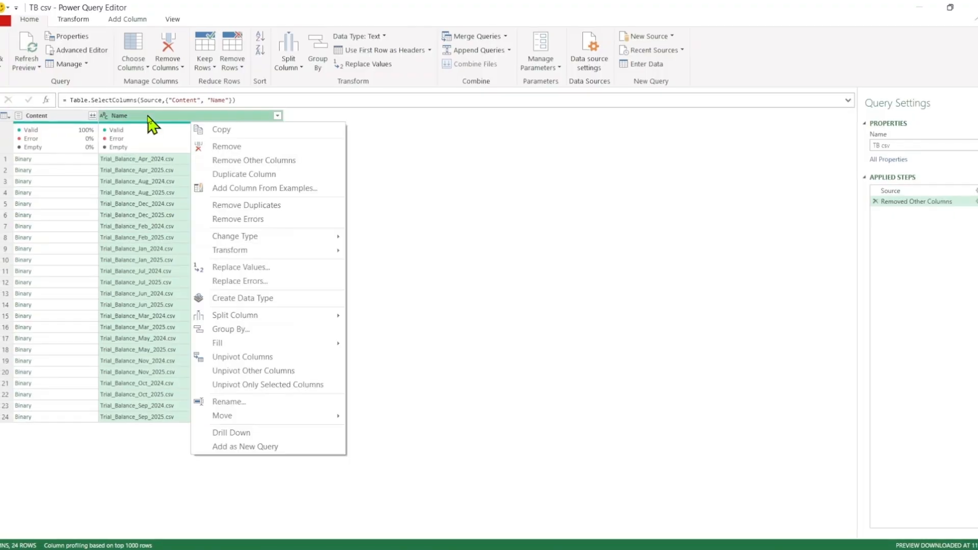
pyautogui.click(255, 268)
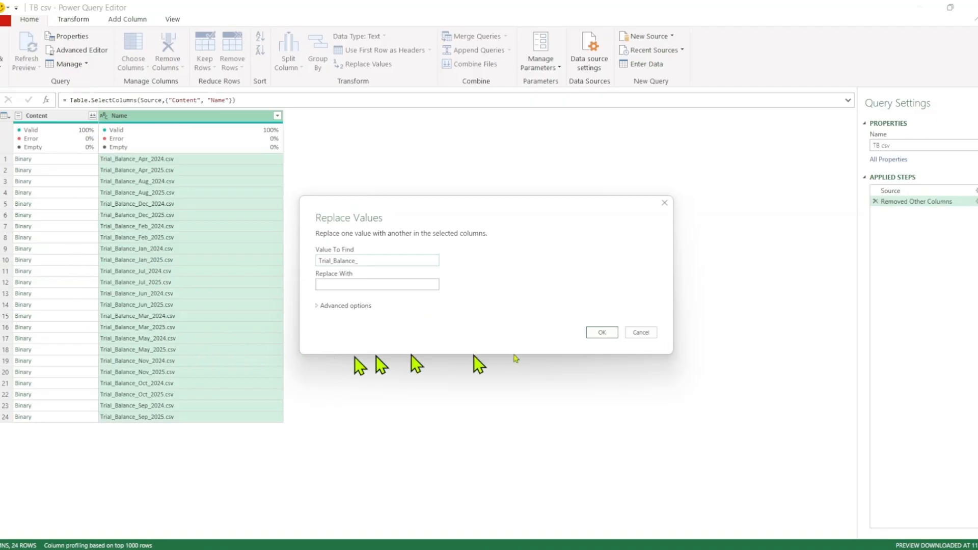
pyautogui.click(601, 333)
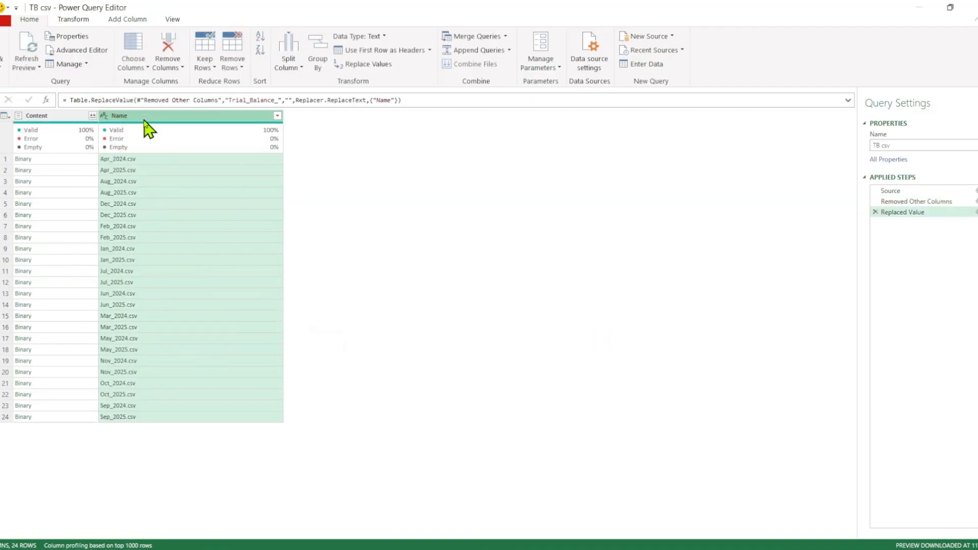
# Step: Replace ".csv" with an empty value in the Name column
pyautogui.rightClick(145, 117)
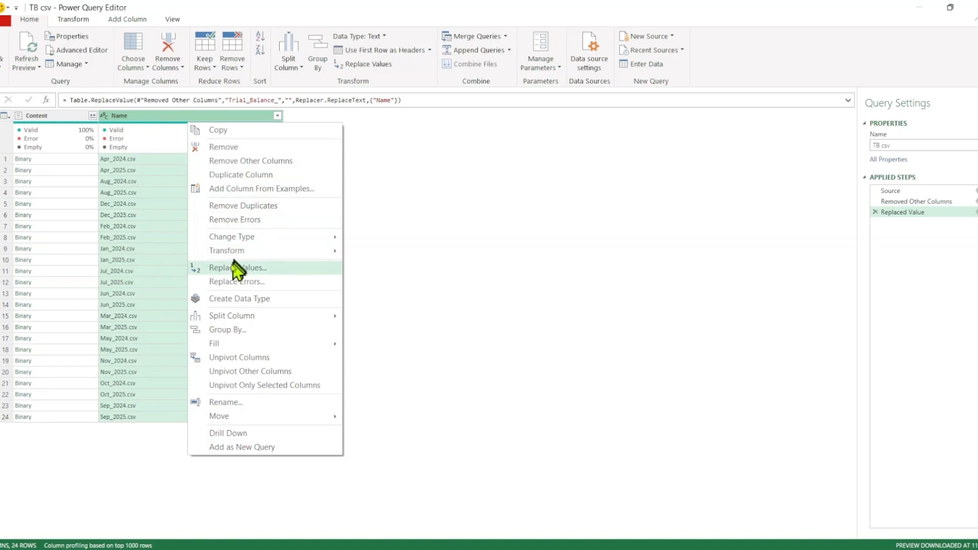
pyautogui.click(232, 270)
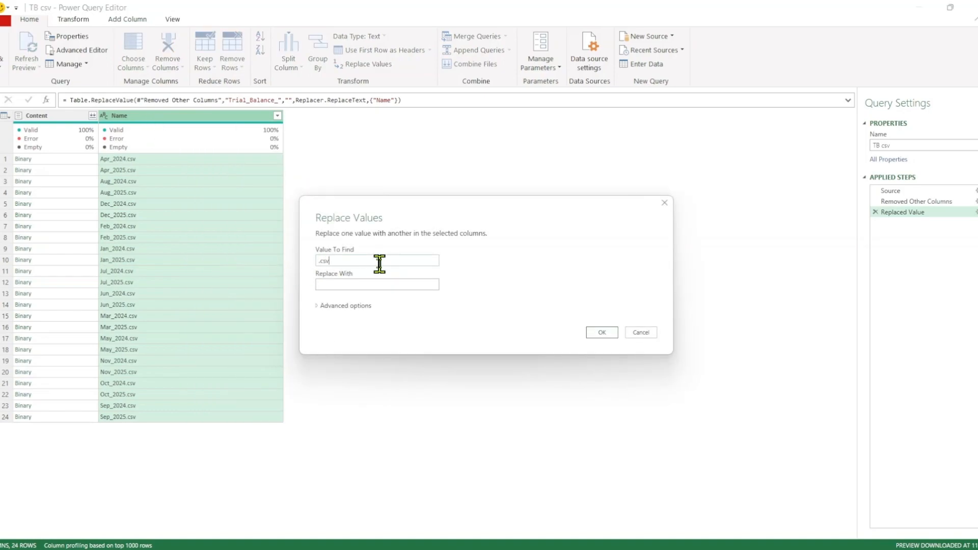
pyautogui.click(601, 333)
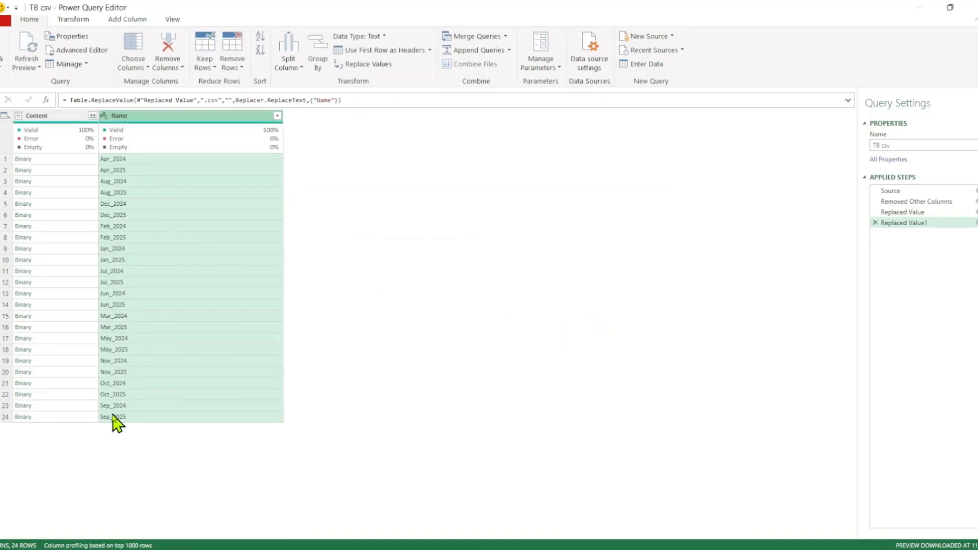
# Step: Try to change the Name column to the Date type, inspect the first row's error, and remove the type change
pyautogui.rightClick(214, 116)
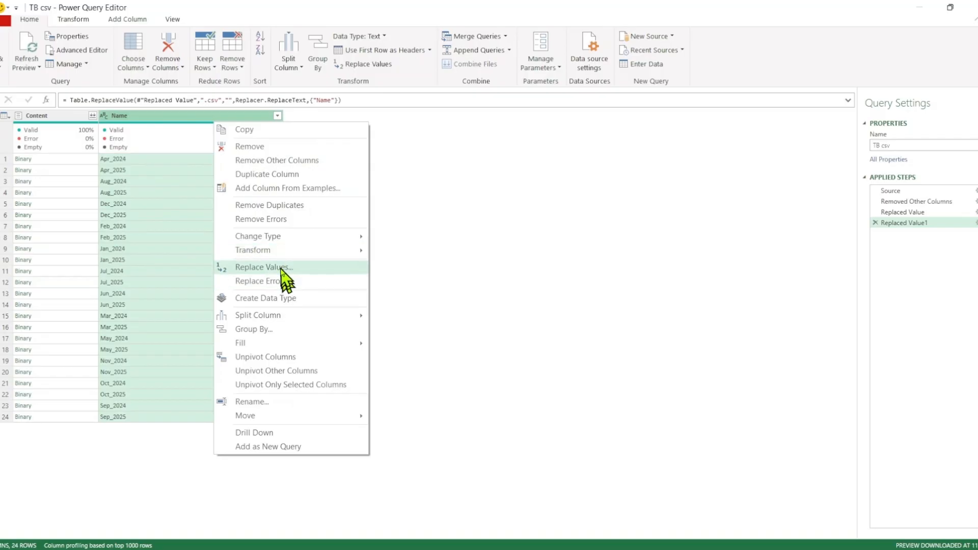
pyautogui.click(395, 261)
pyautogui.click(104, 116)
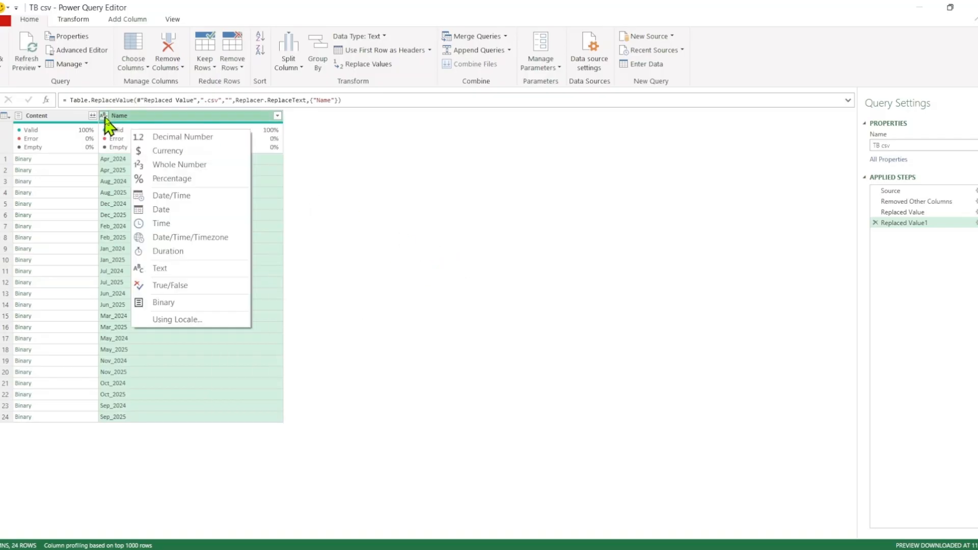
pyautogui.click(174, 209)
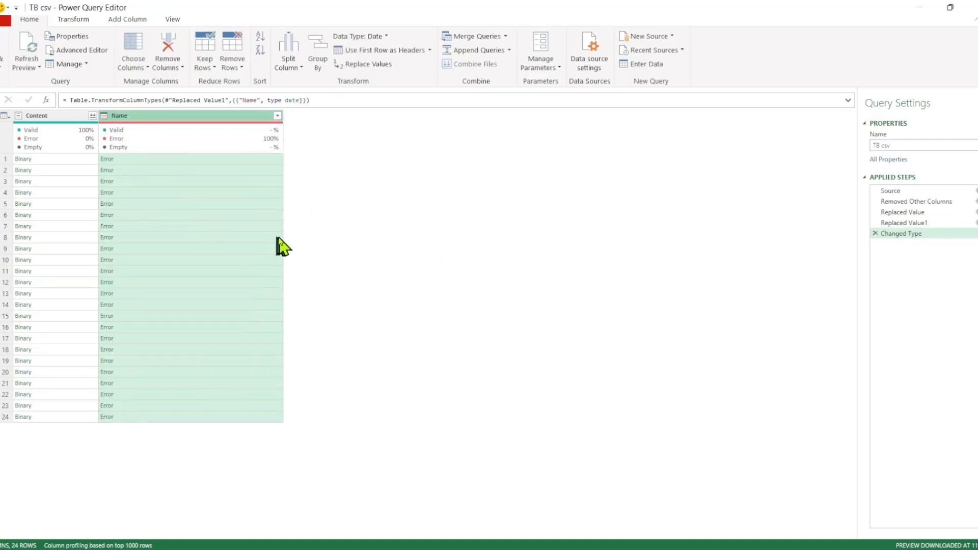
pyautogui.click(210, 162)
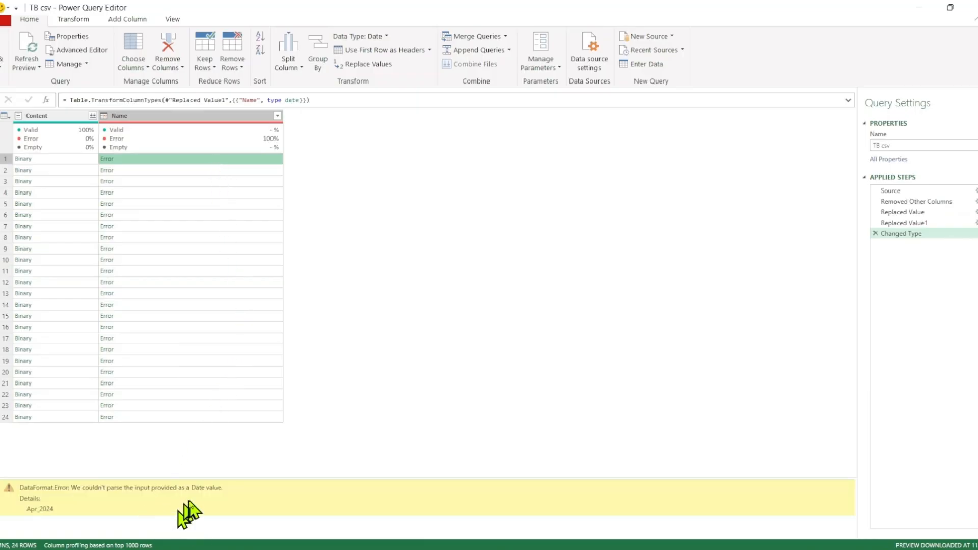
pyautogui.click(876, 234)
# Step: Replace "_" with "/" in the Name column and rename the column Monthend_Date
pyautogui.rightClick(151, 119)
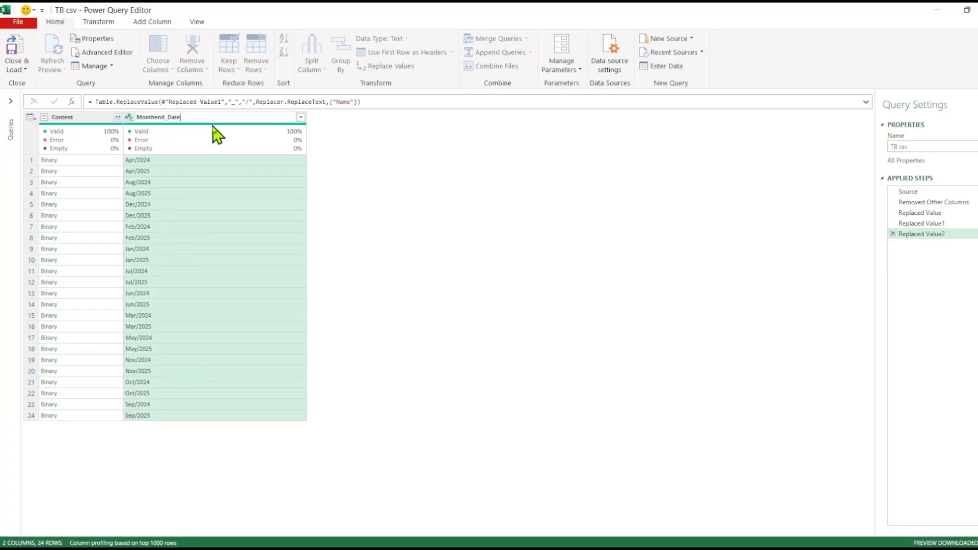
pyautogui.press('Return')
# Step: Set the Monthend_Date column to the Date type and transform its dates to End of Month
pyautogui.click(129, 118)
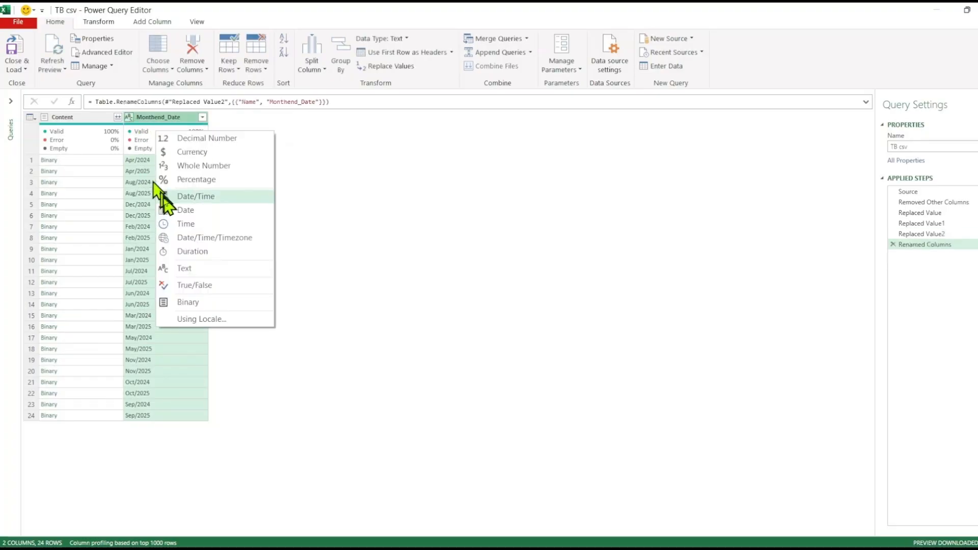
pyautogui.click(168, 210)
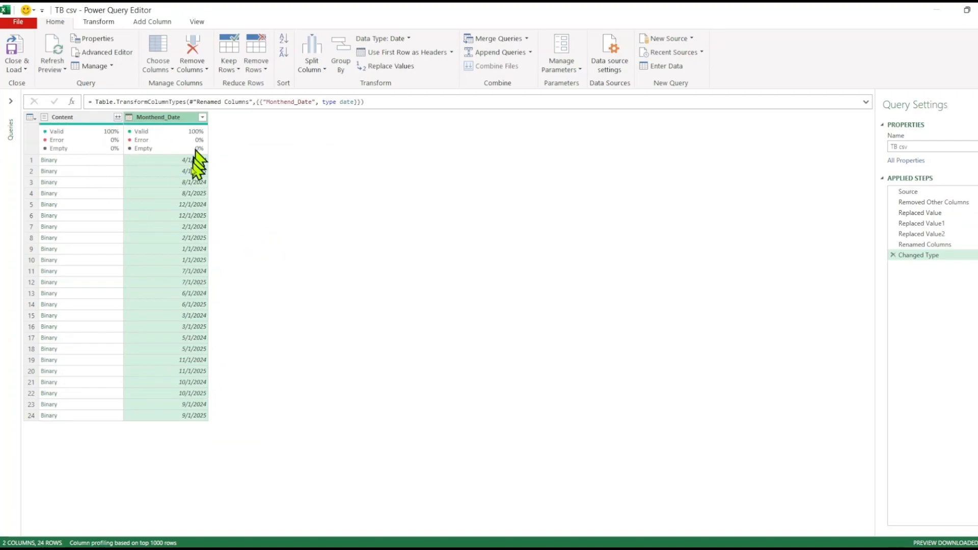
pyautogui.click(100, 22)
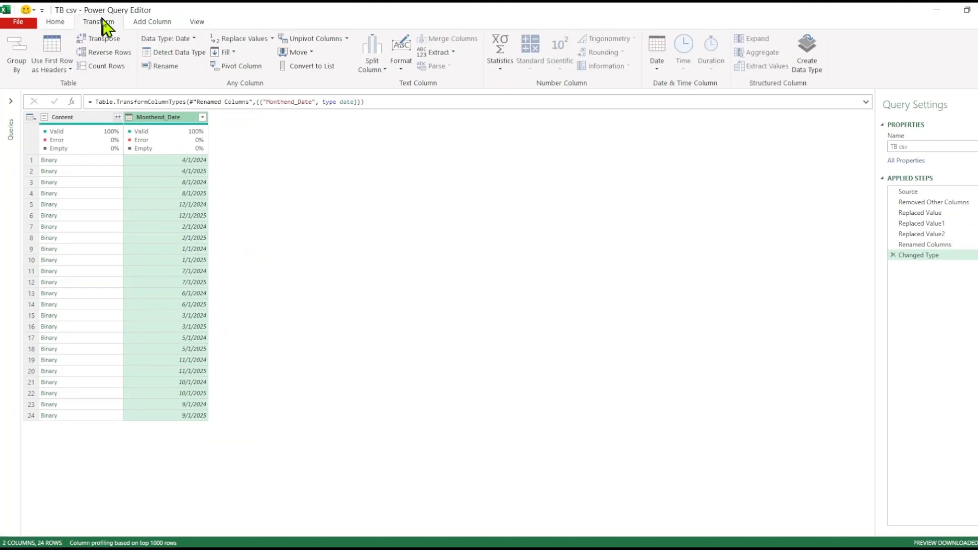
pyautogui.click(655, 68)
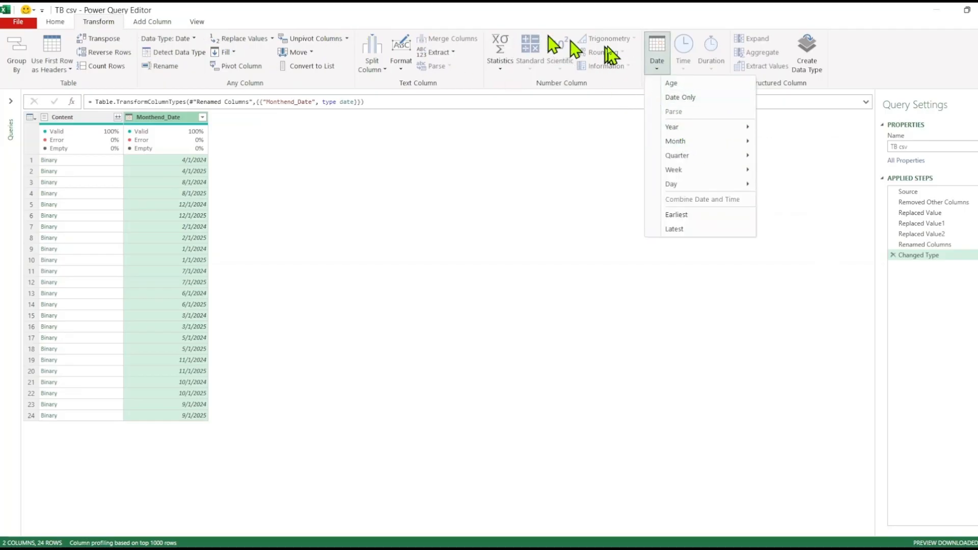
pyautogui.moveTo(678, 143)
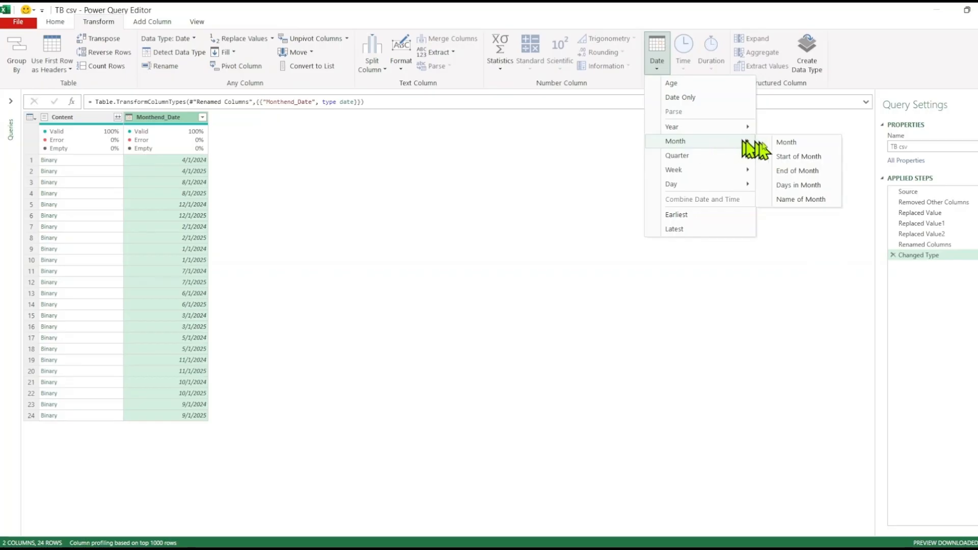
pyautogui.click(802, 173)
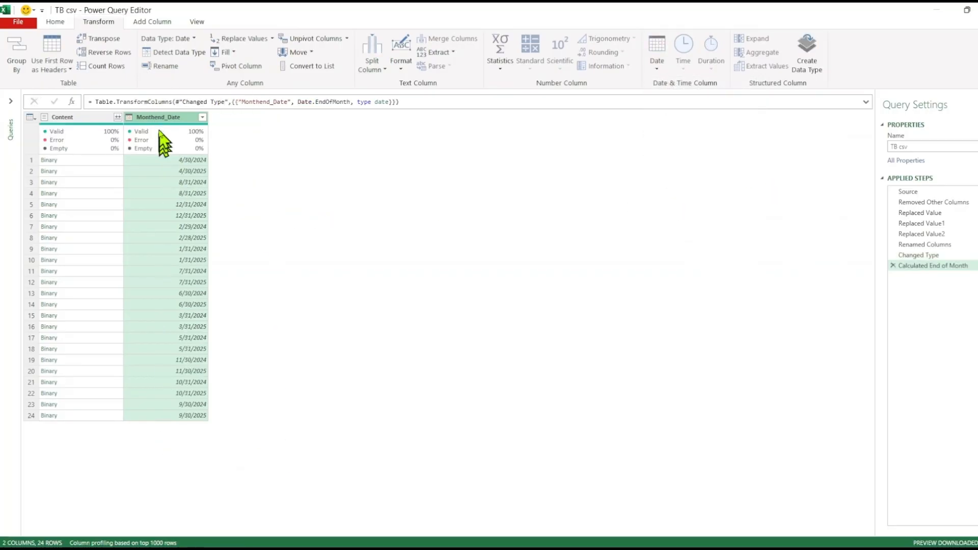
# Step: Examine the Content and Monthend_Date columns and preview the Binary entries of several rows
pyautogui.click(82, 117)
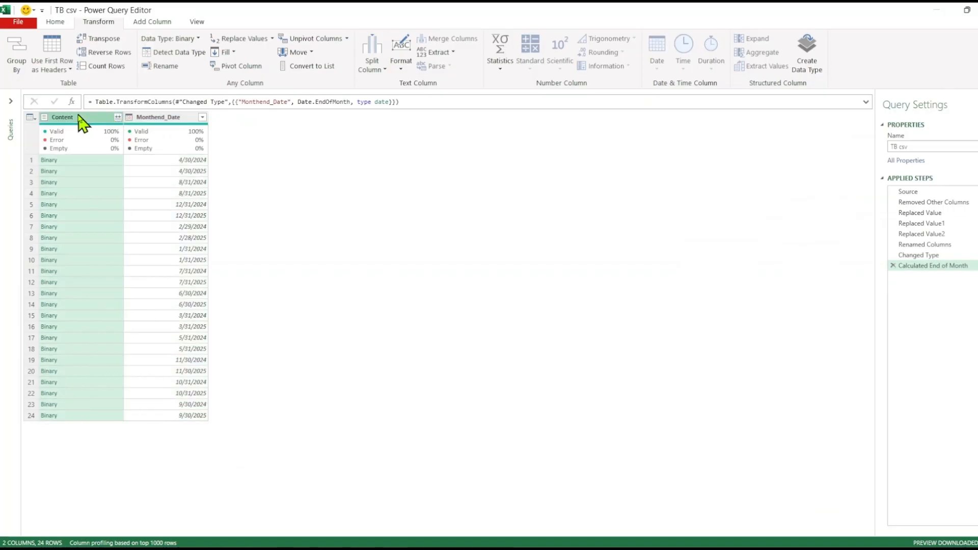
pyautogui.click(155, 118)
pyautogui.moveTo(173, 135)
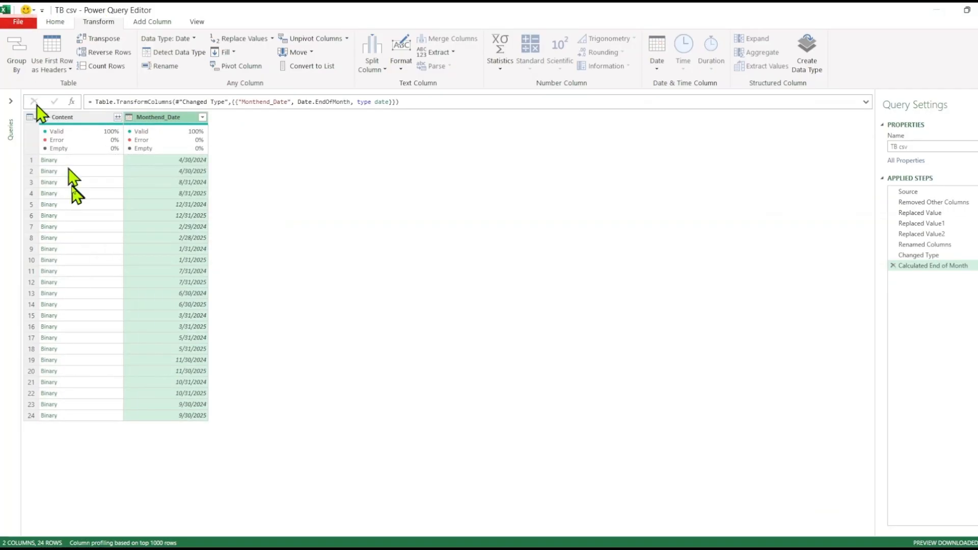
pyautogui.click(80, 161)
pyautogui.click(81, 182)
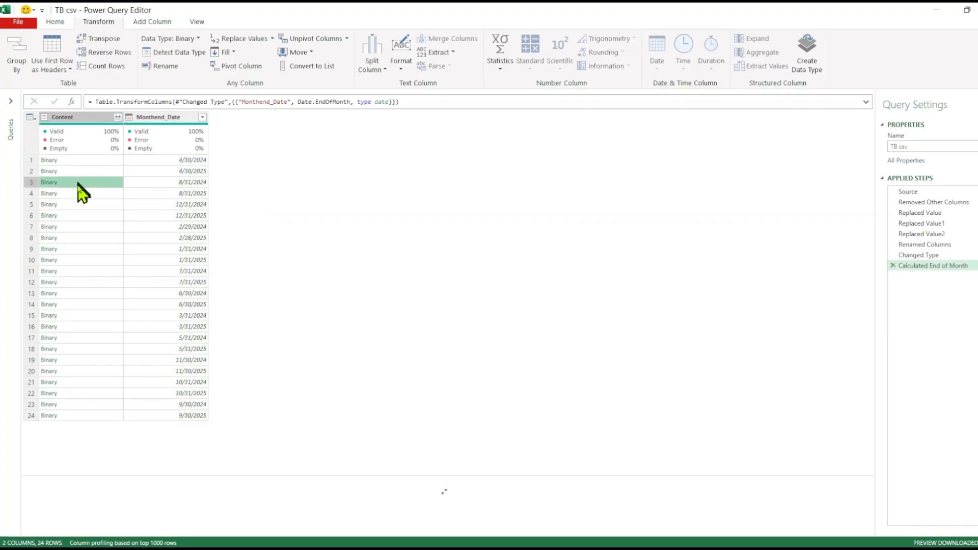
pyautogui.click(83, 216)
pyautogui.click(87, 238)
pyautogui.click(87, 160)
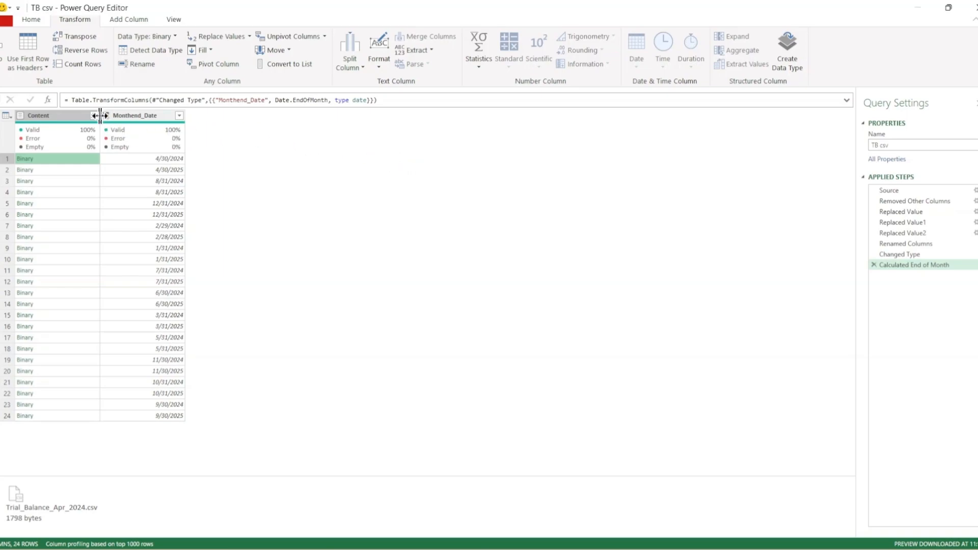
# Step: Combine the Content files using the first file as sample, UTF-8 origin and comma delimiter, and look through the combined rows
pyautogui.click(95, 119)
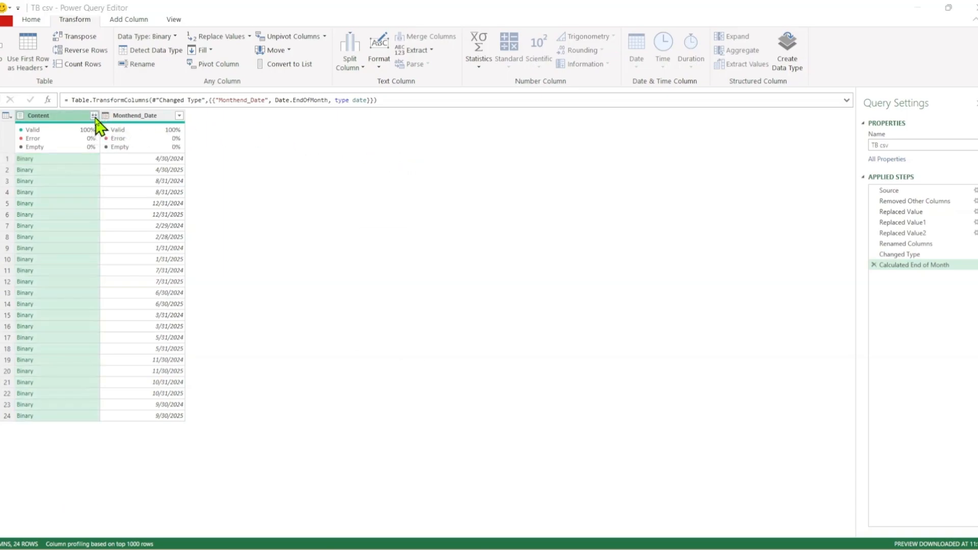
pyautogui.click(95, 117)
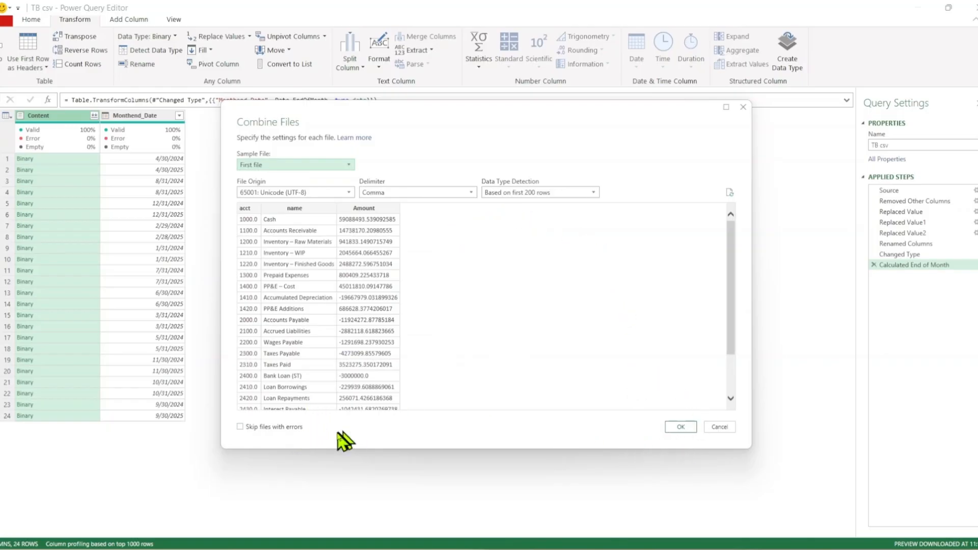
pyautogui.click(689, 428)
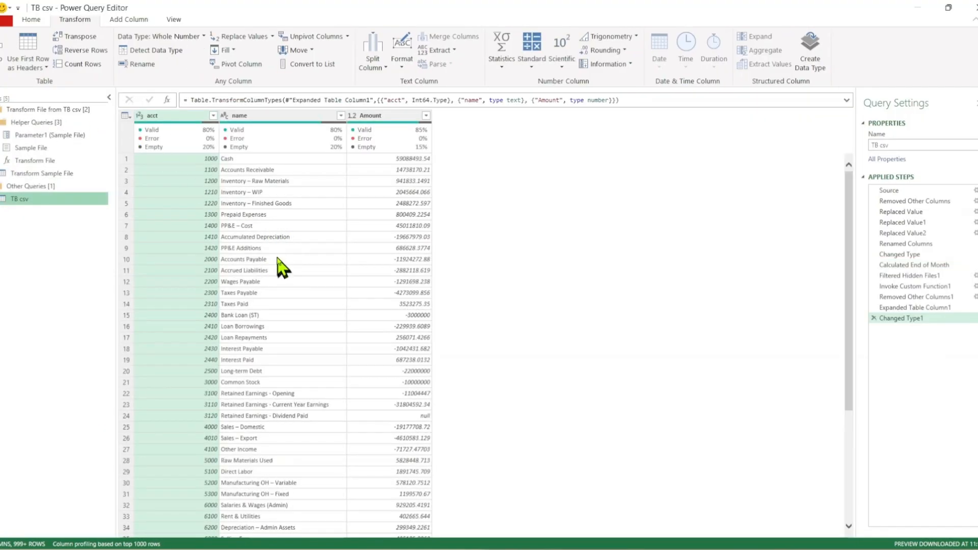
pyautogui.scroll(-12, 352, 332)
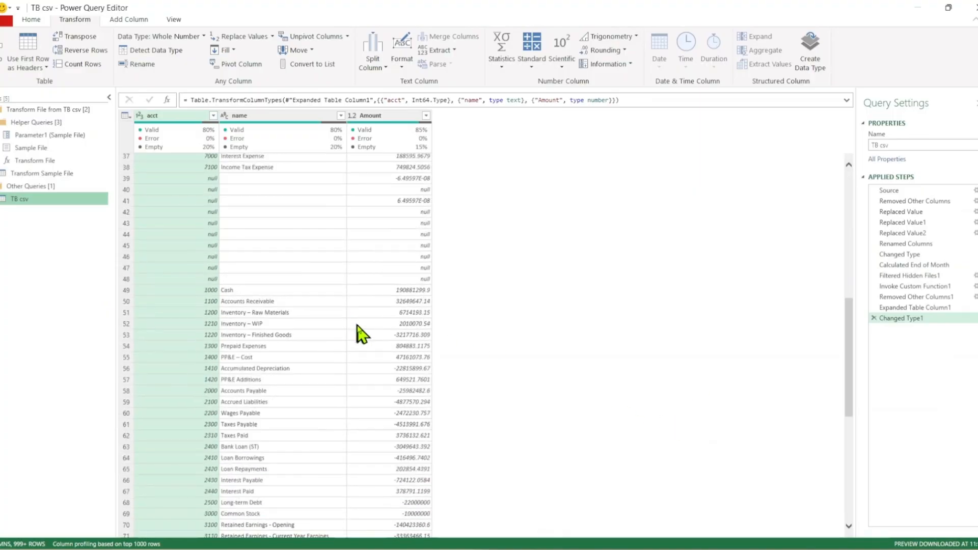
pyautogui.scroll(12, 360, 336)
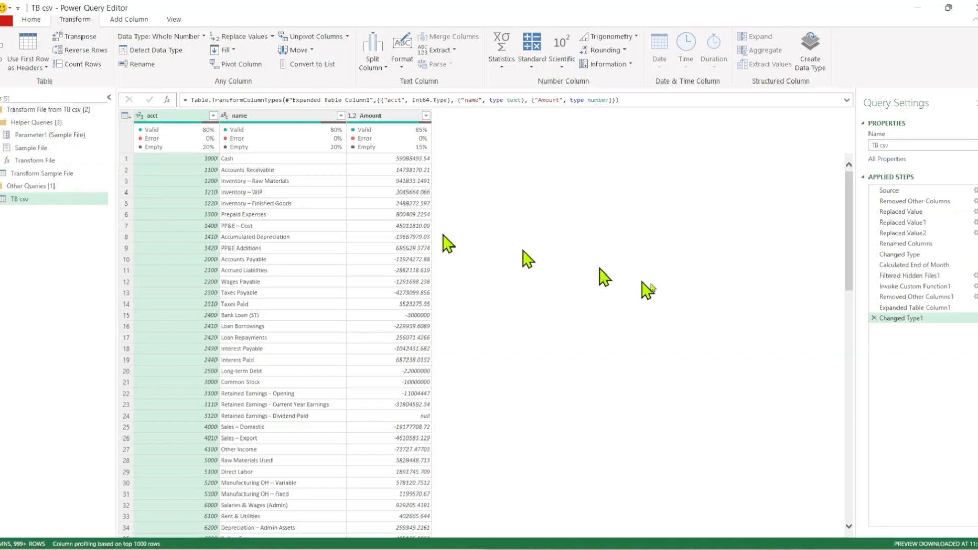
# Step: Delete the TB csv query's applied steps from Filtered Hidden Files1 through the end
pyautogui.click(908, 276)
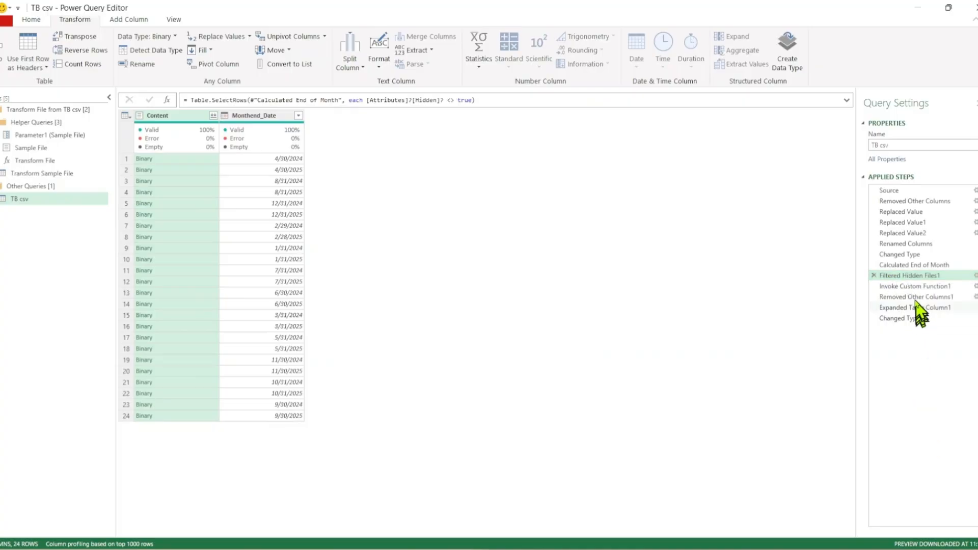
pyautogui.click(907, 266)
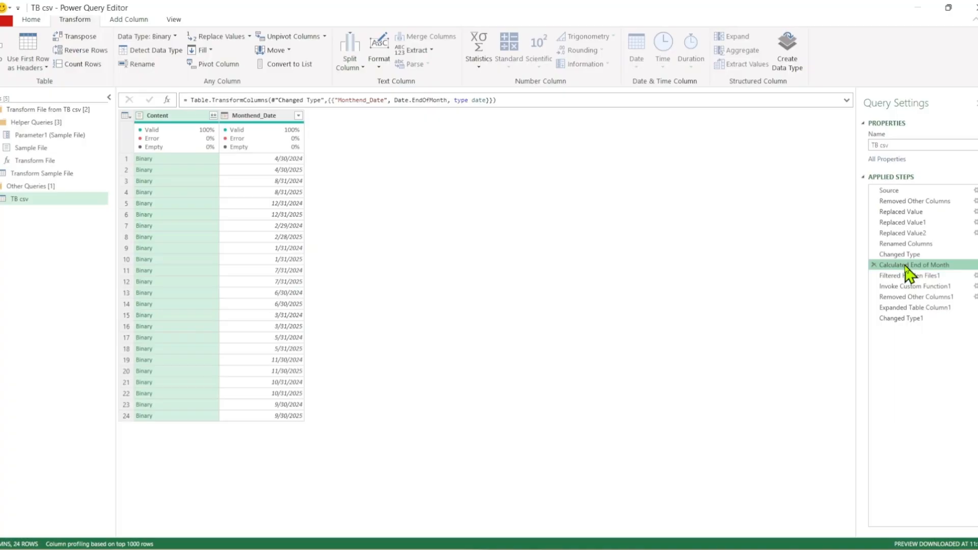
pyautogui.click(874, 276)
pyautogui.click(566, 301)
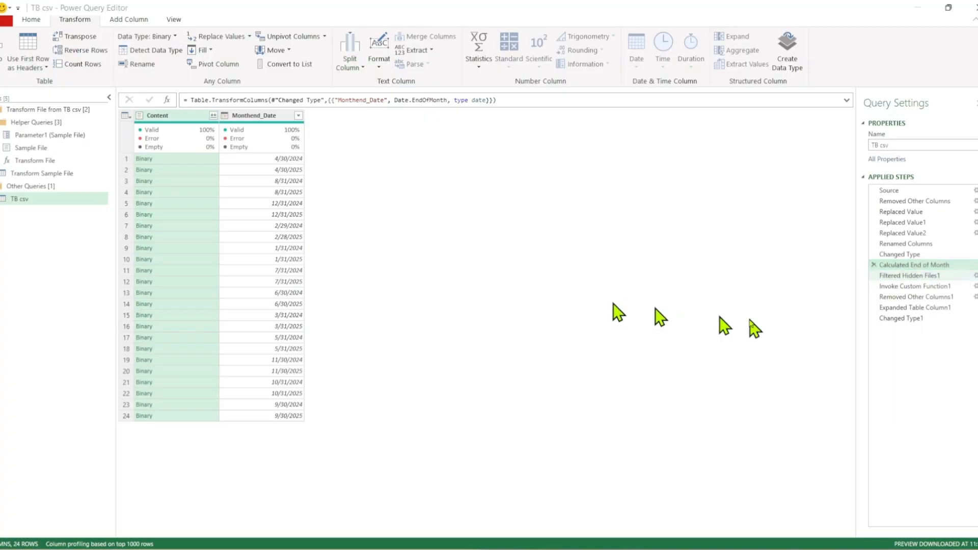
# Step: Delete the "Transform File from TB csv" group with all its helper queries and collapse the queries list
pyautogui.click(14, 110)
pyautogui.rightClick(15, 112)
pyautogui.moveTo(87, 153)
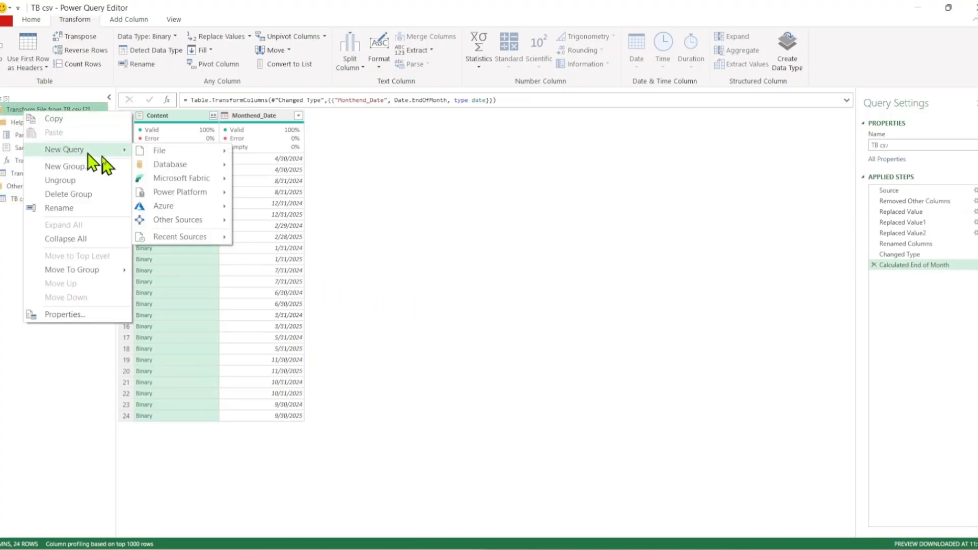
pyautogui.click(82, 194)
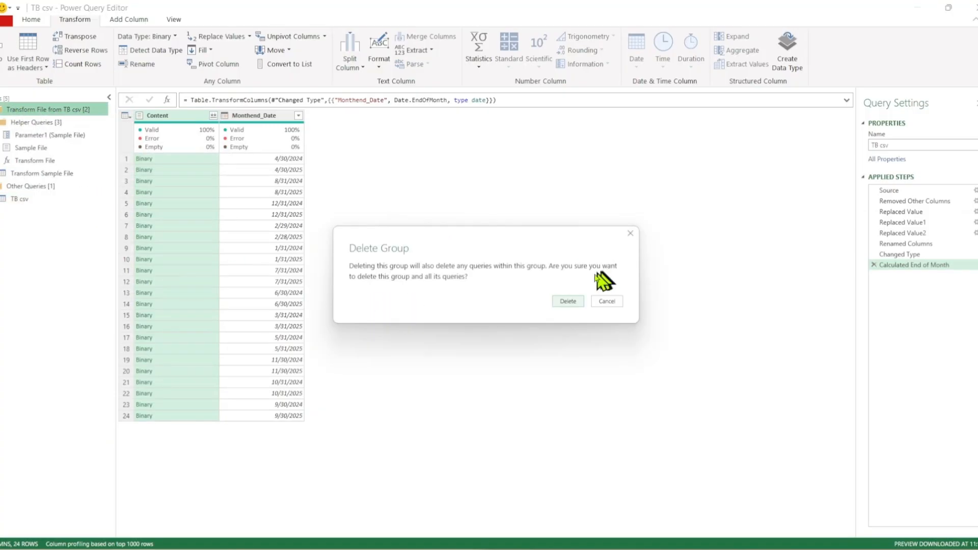
pyautogui.click(570, 302)
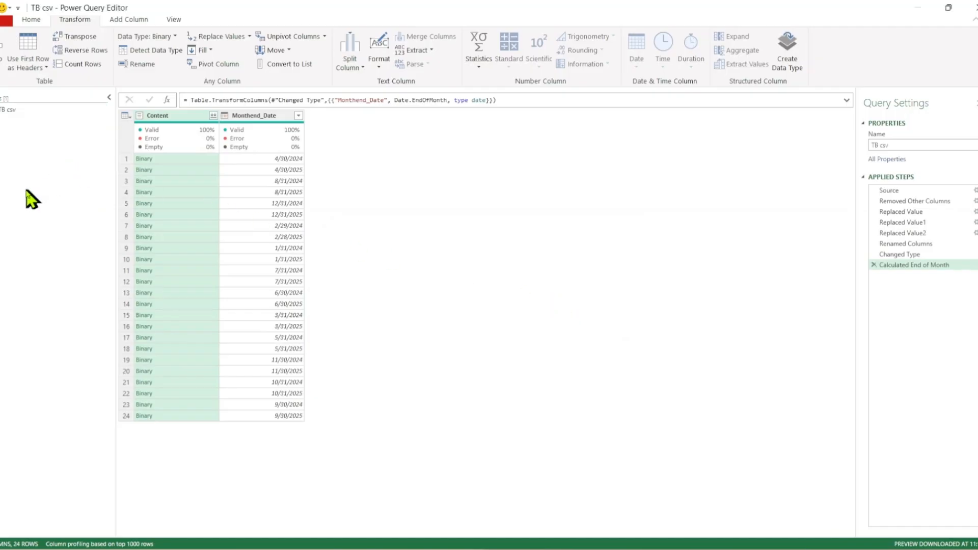
pyautogui.click(109, 97)
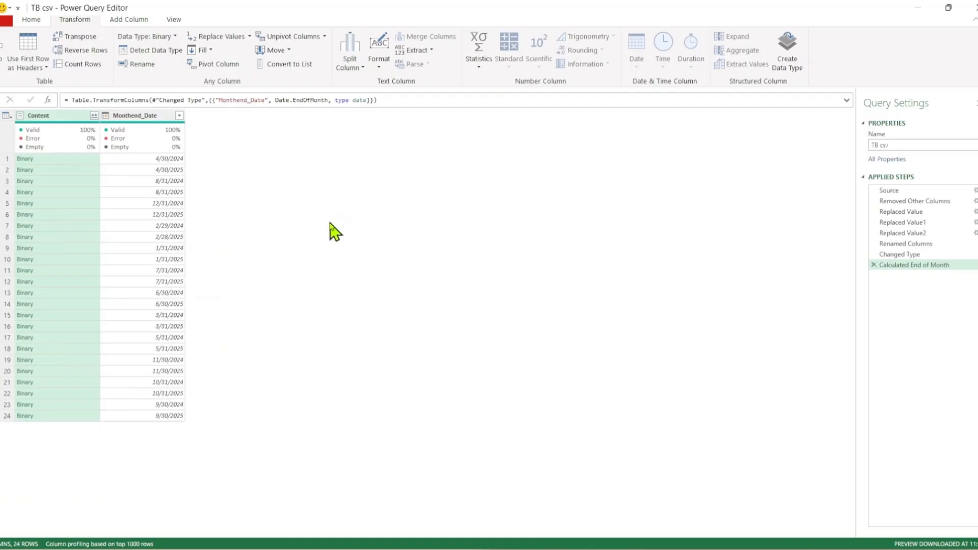
# Step: Start a custom column with the formula Csv.Document([Content])
pyautogui.click(139, 19)
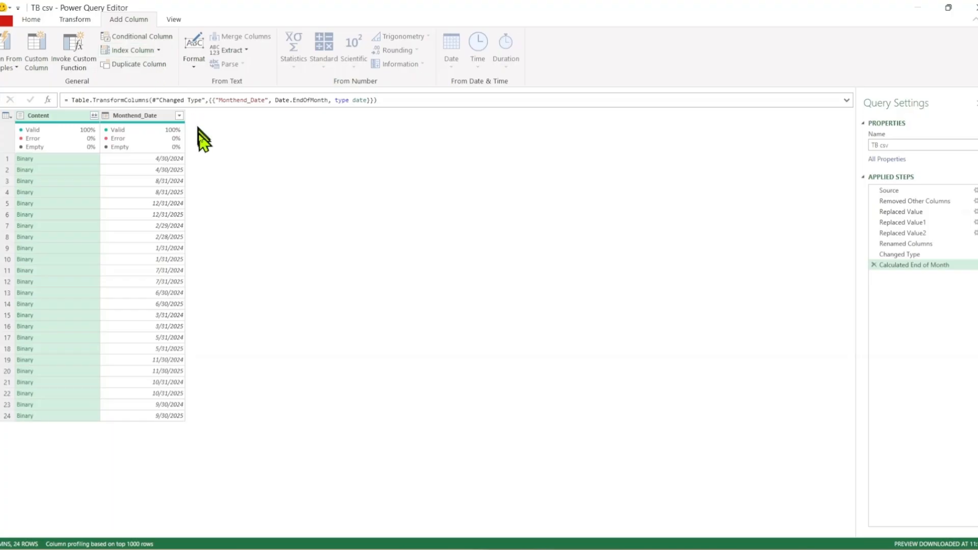
pyautogui.click(36, 51)
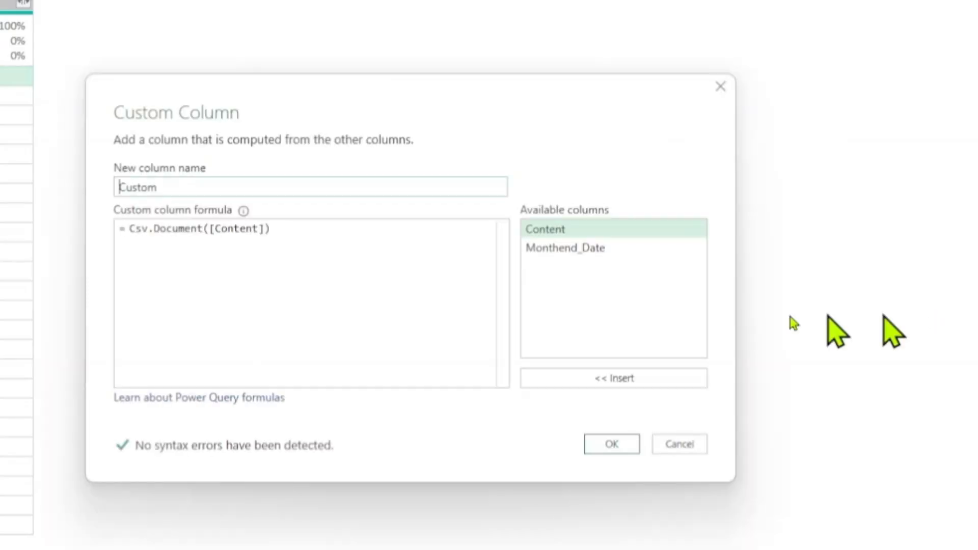
pyautogui.click(312, 242)
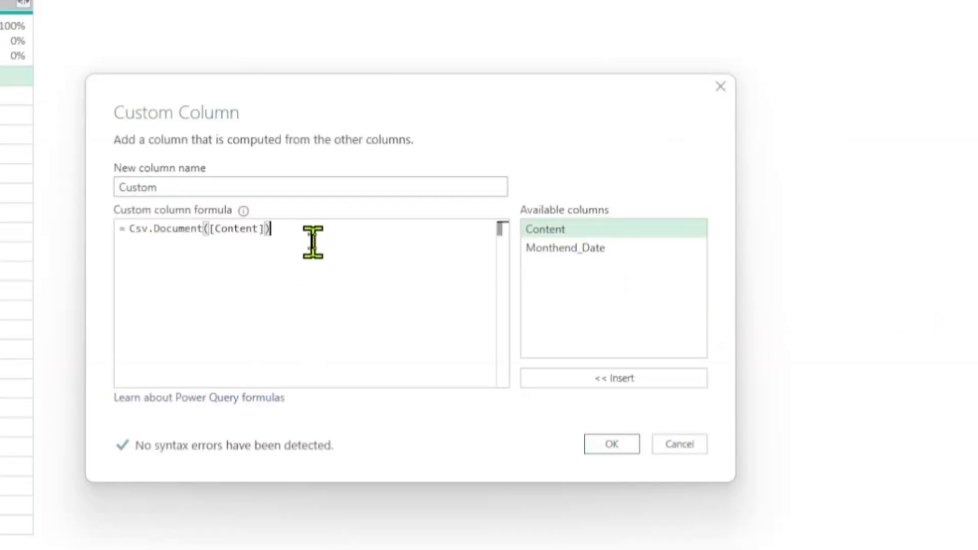
# Step: Wrap the custom column formula as Table.PromoteHeaders( Csv.Document([Content])), add the column, and preview its first table
pyautogui.click(136, 229)
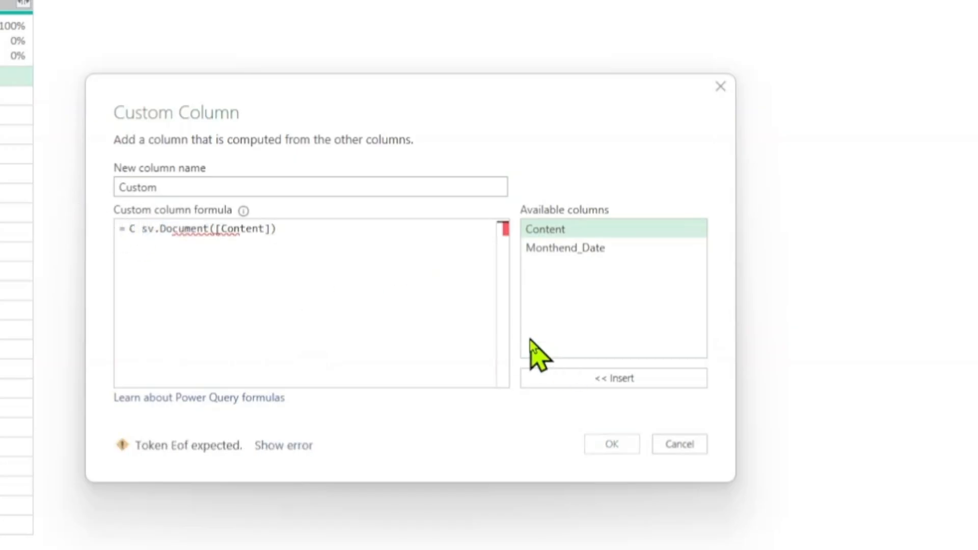
pyautogui.press('BackSpace')
pyautogui.press('Left')
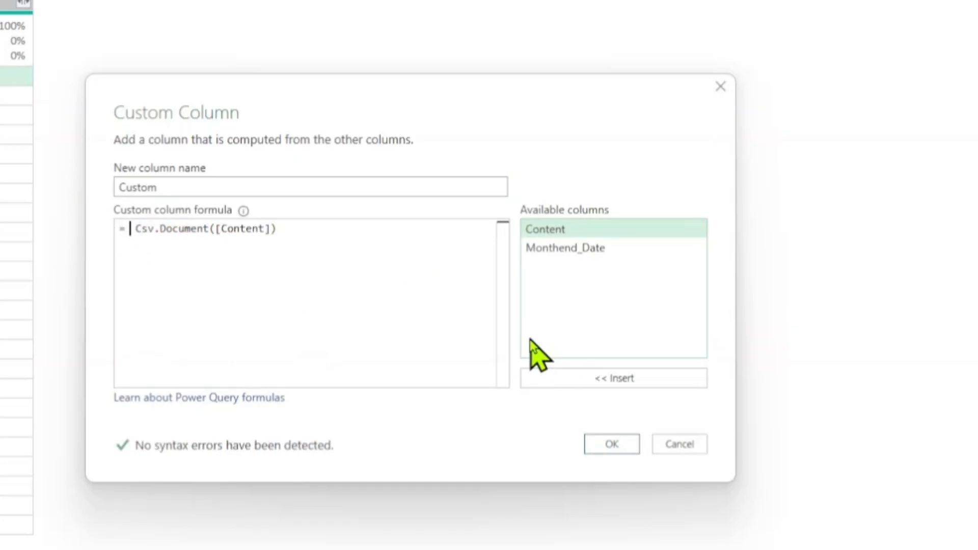
pyautogui.write('promo')
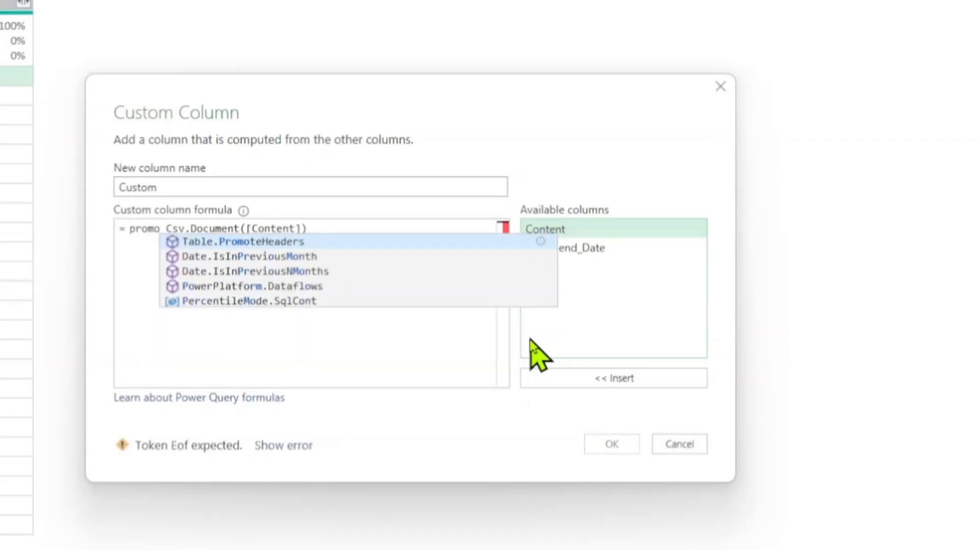
pyautogui.press('Tab')
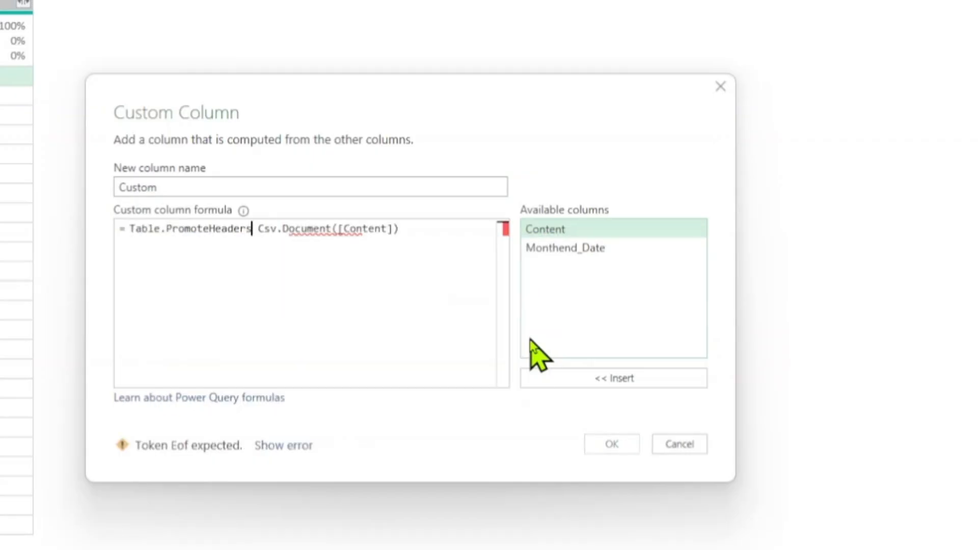
pyautogui.write('(')
pyautogui.click(448, 235)
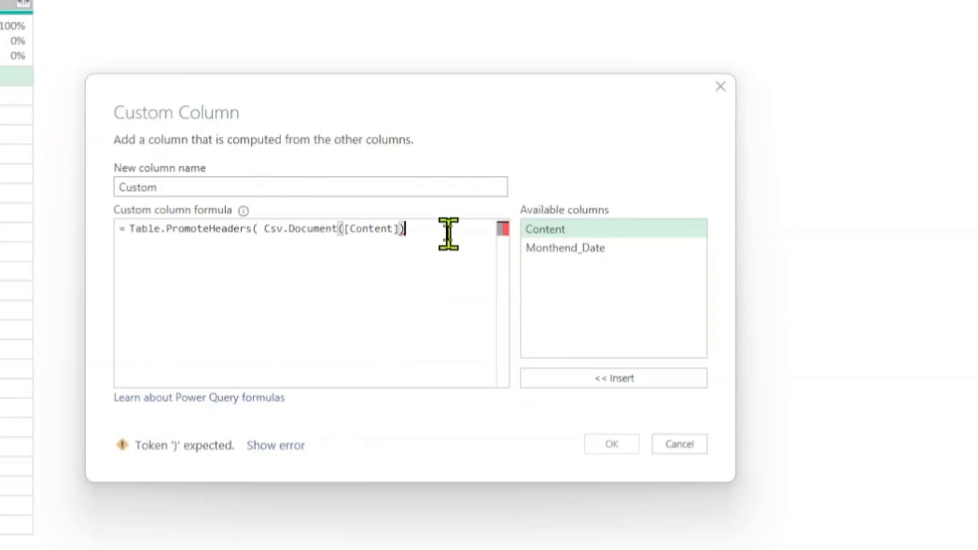
pyautogui.write(')')
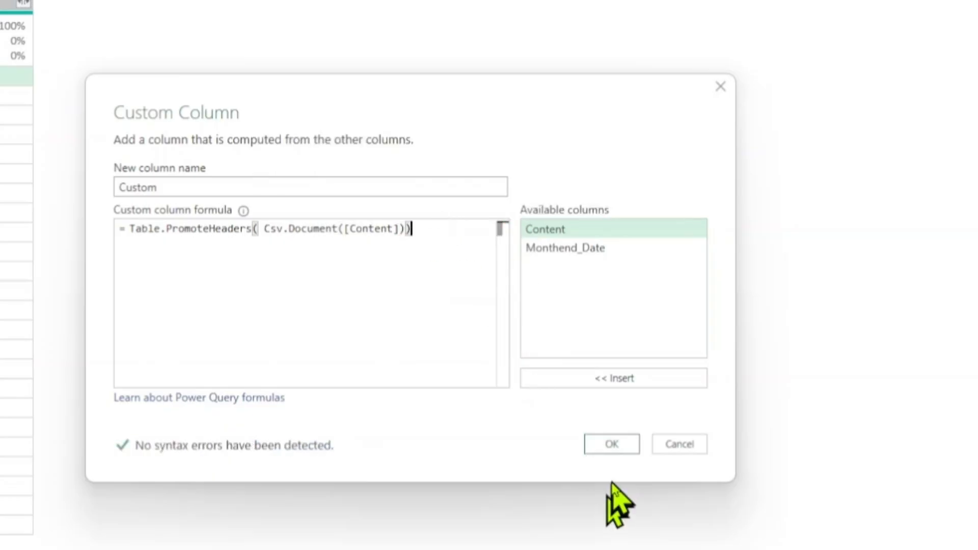
pyautogui.click(614, 445)
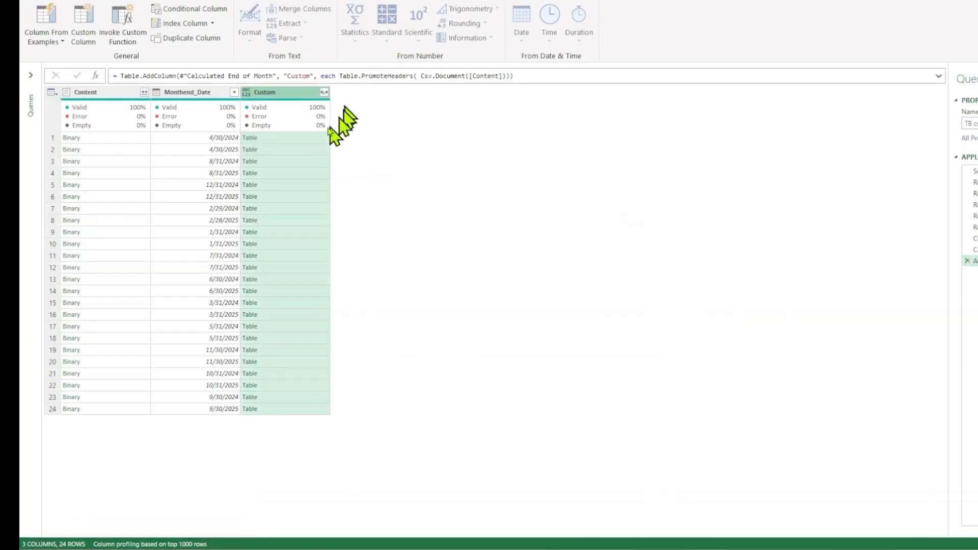
pyautogui.click(316, 138)
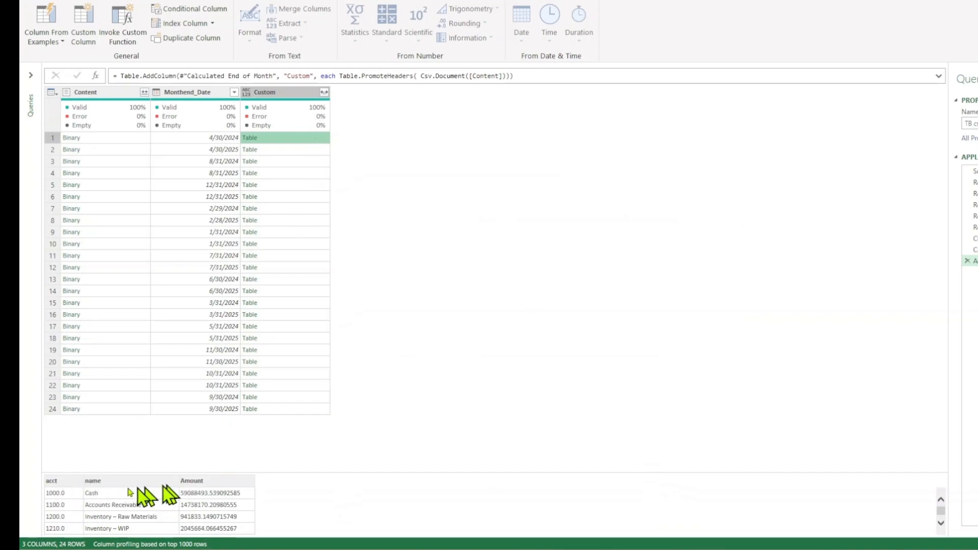
# Step: Remove the Content column from the TB csv query
pyautogui.click(109, 93)
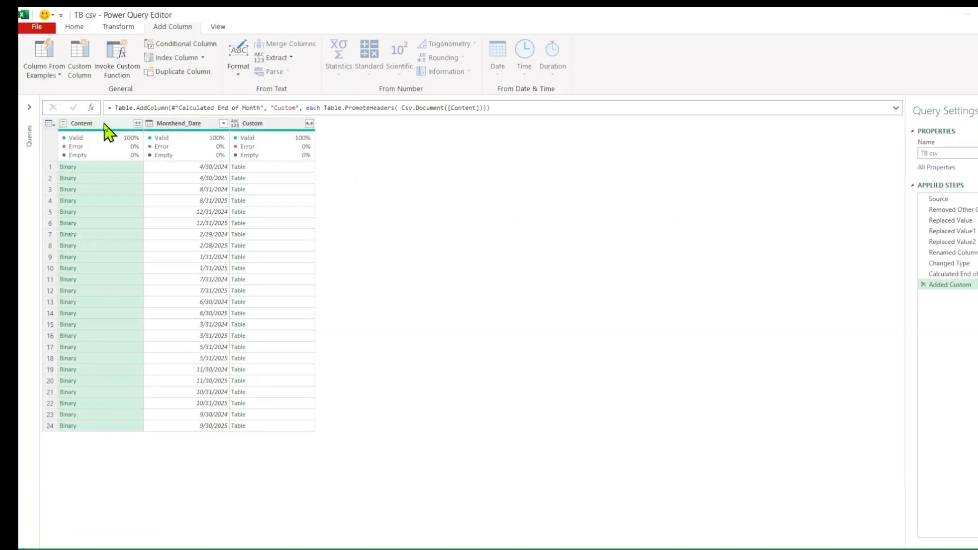
pyautogui.rightClick(106, 127)
pyautogui.click(133, 156)
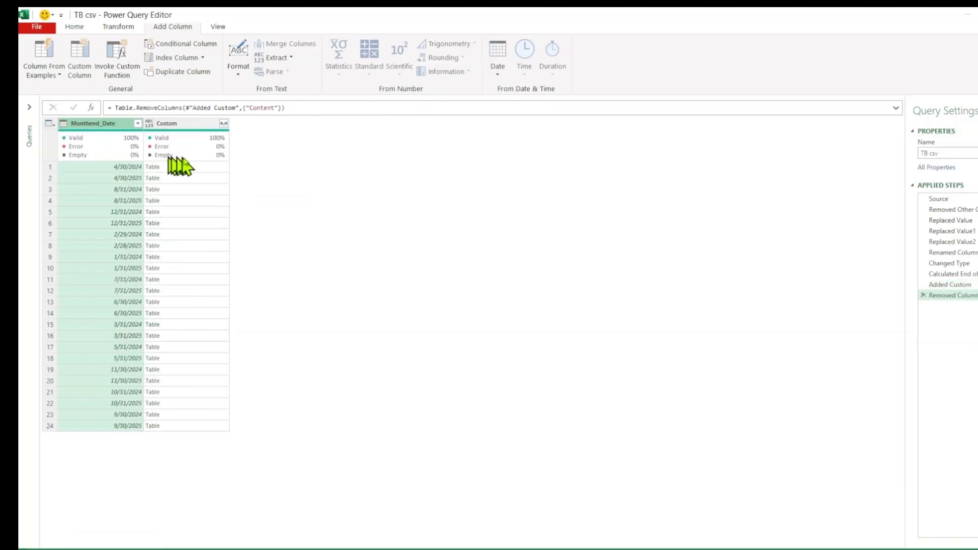
# Step: Expand the Custom column into acct, name and Amount without the original column name as prefix, and look through the rows
pyautogui.click(224, 123)
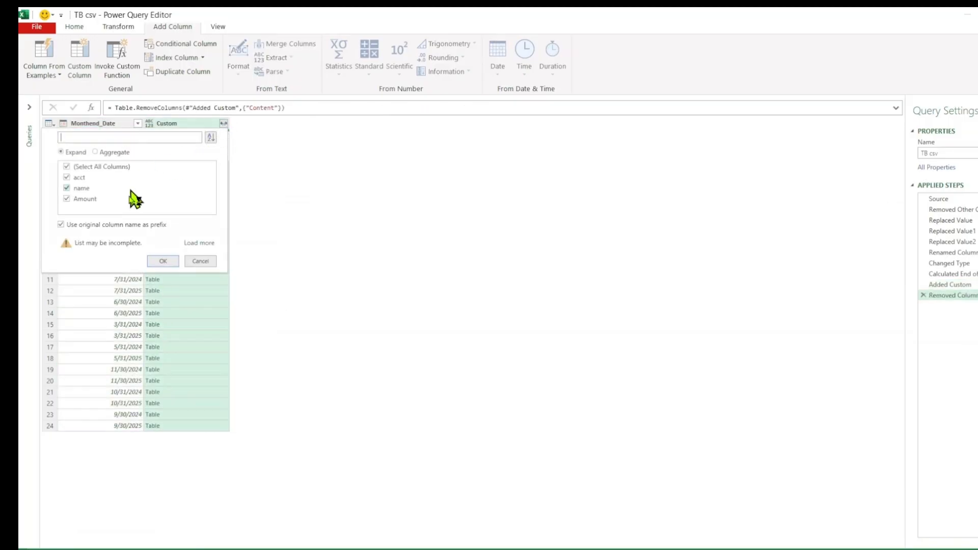
pyautogui.click(61, 225)
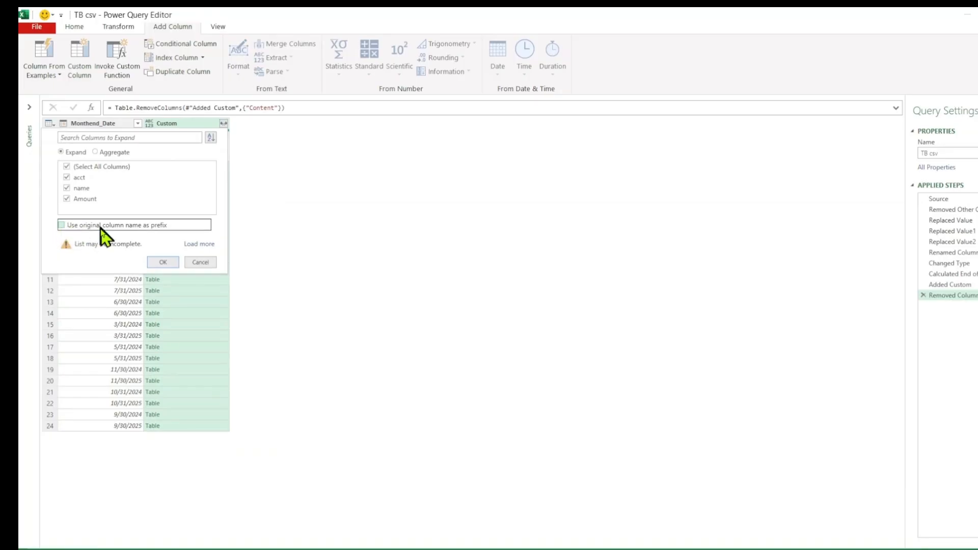
pyautogui.click(163, 262)
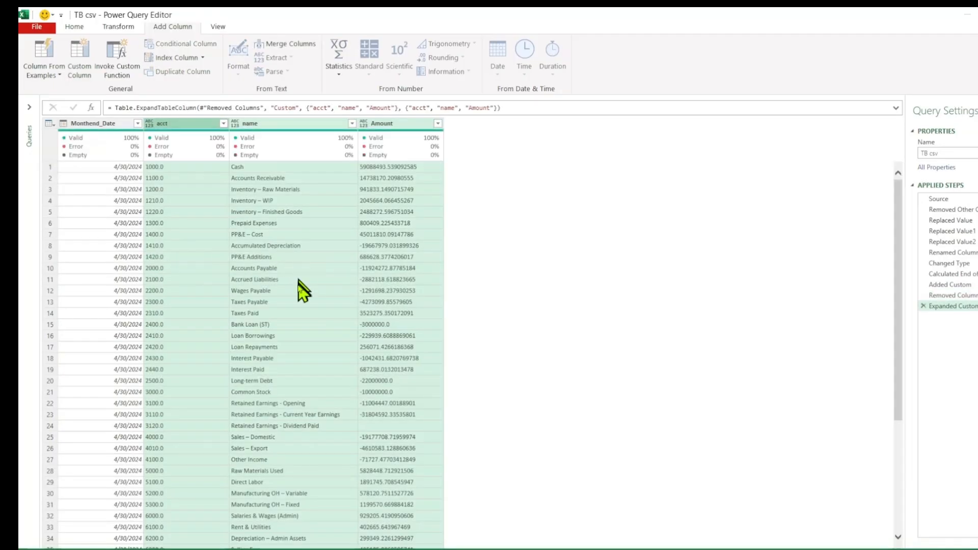
pyautogui.scroll(-10, 303, 290)
pyautogui.scroll(3, 301, 307)
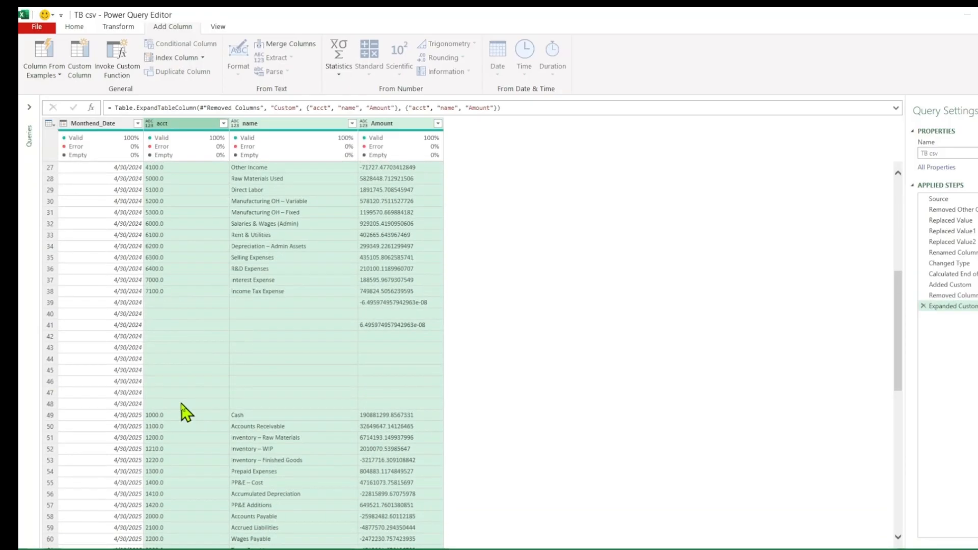
pyautogui.scroll(-2, 182, 403)
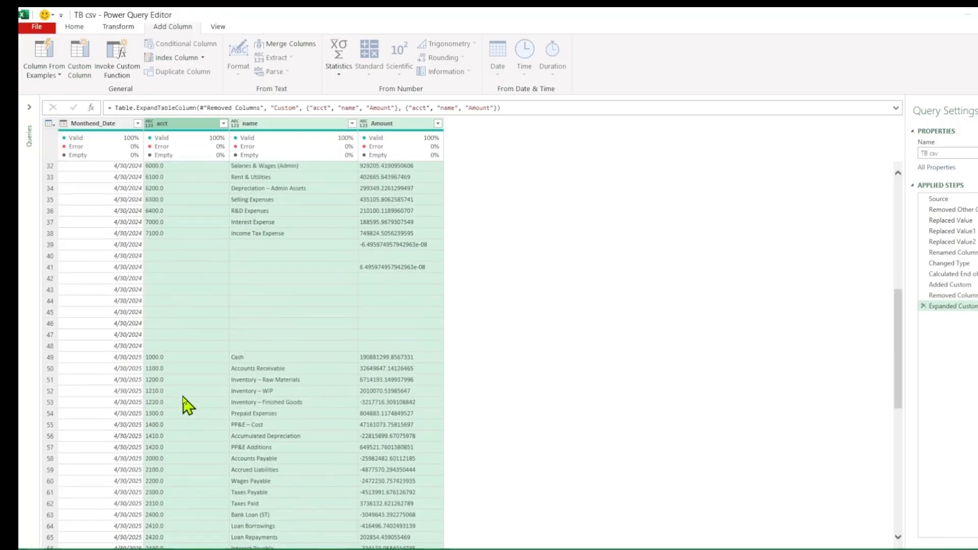
# Step: Detect the data types of the acct, name and Amount columns
pyautogui.click(118, 28)
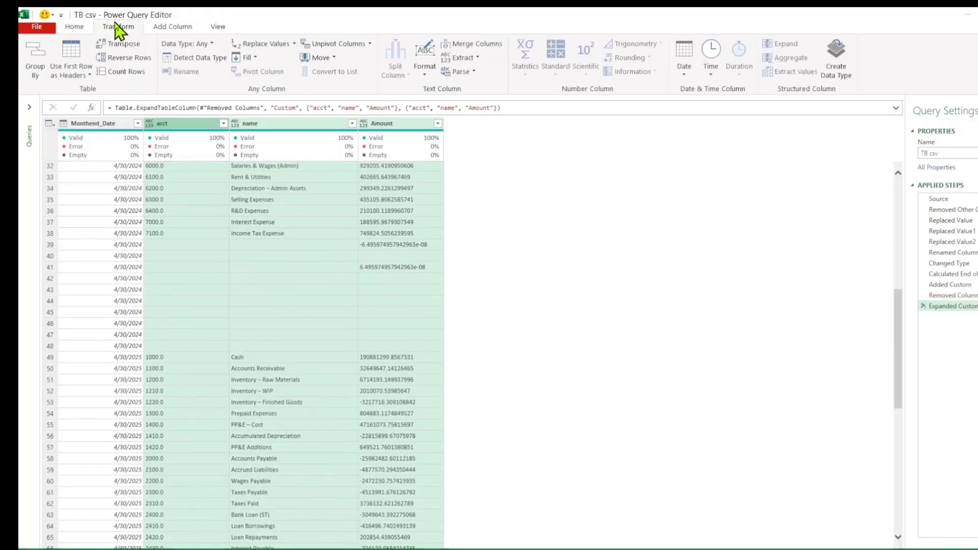
pyautogui.click(181, 59)
pyautogui.scroll(-5, 249, 306)
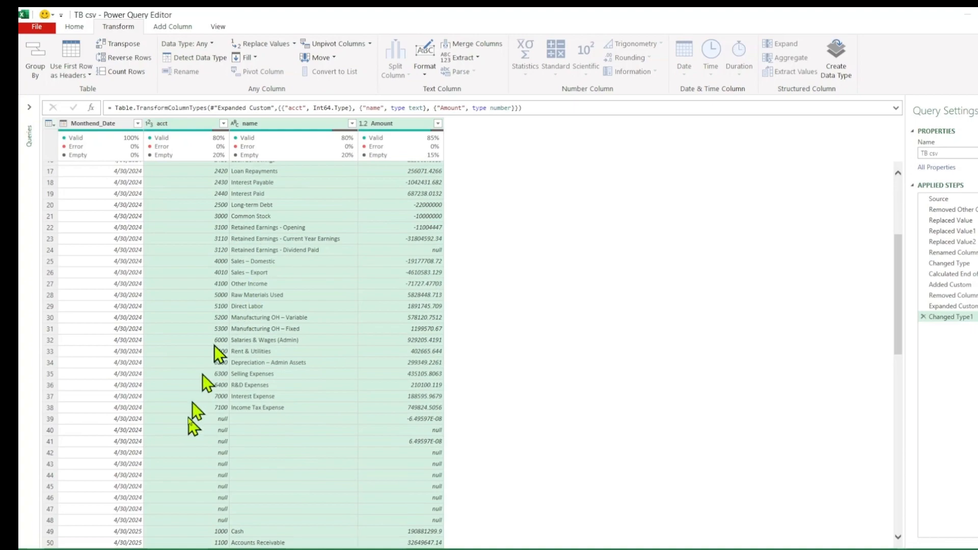
# Step: Filter the null values out of the acct column
pyautogui.click(192, 124)
pyautogui.scroll(-5, 224, 397)
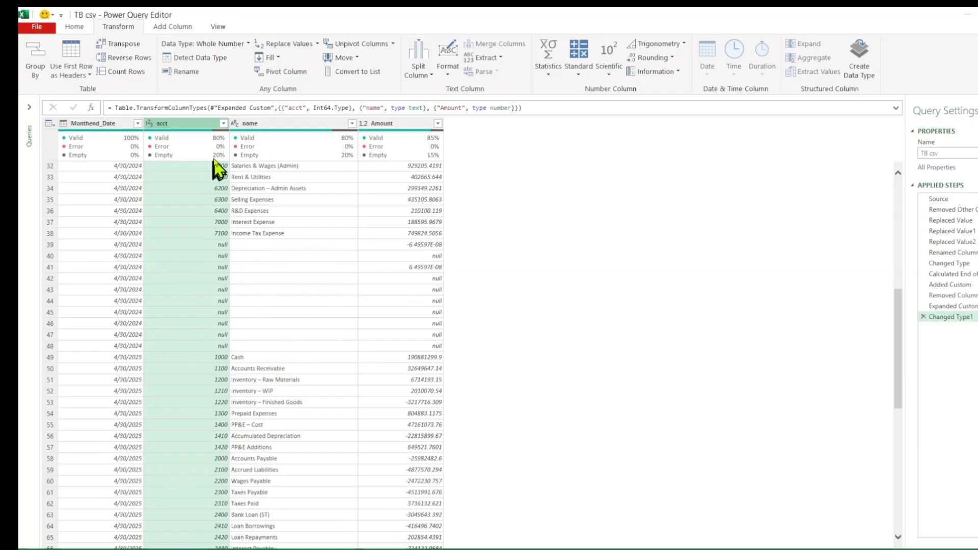
pyautogui.click(224, 124)
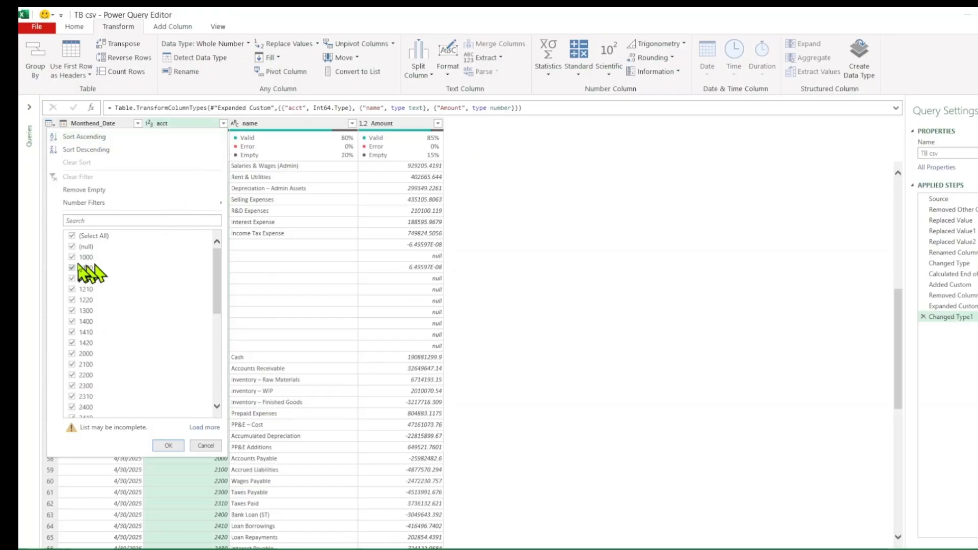
pyautogui.scroll(-5, 114, 307)
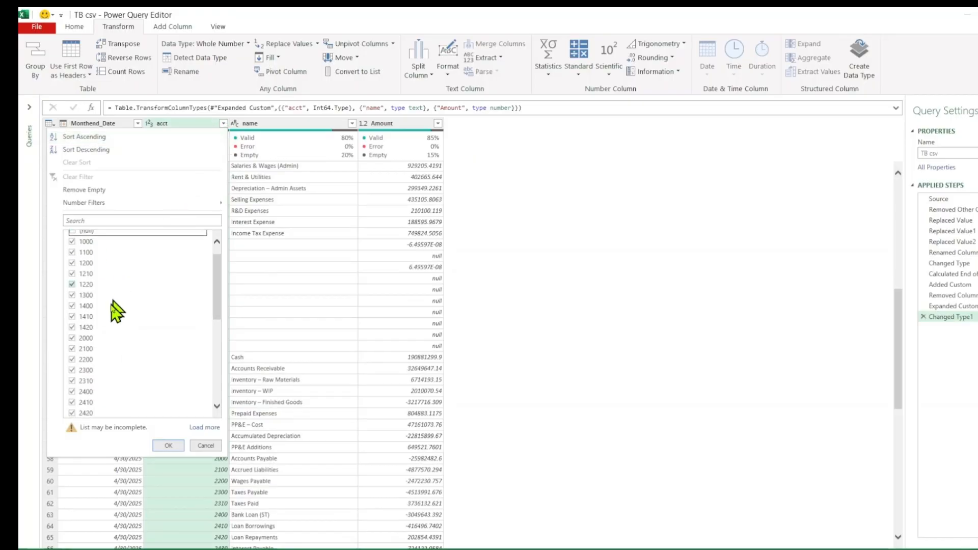
pyautogui.click(168, 446)
pyautogui.scroll(-10, 236, 341)
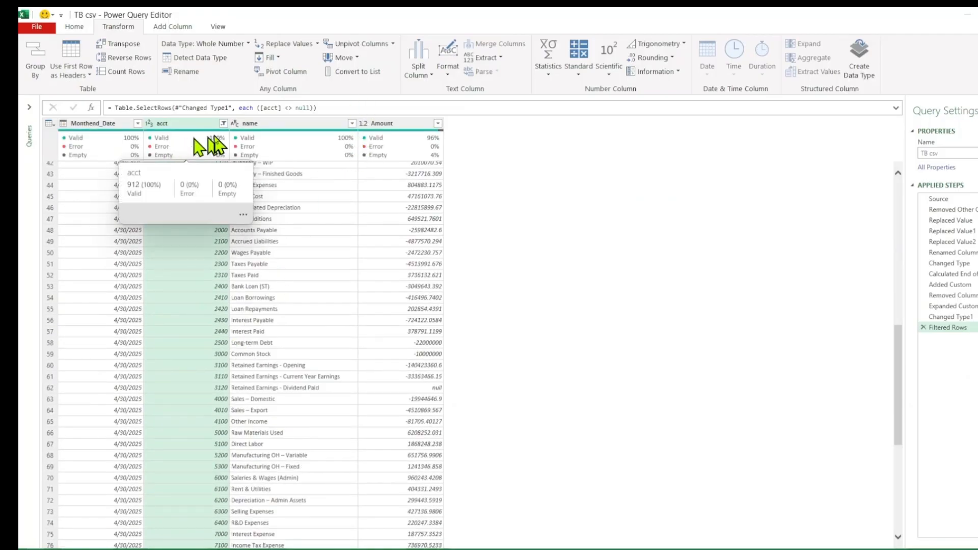
# Step: Check the Amount column for empty rows and replace its null values with 0
pyautogui.moveTo(393, 133)
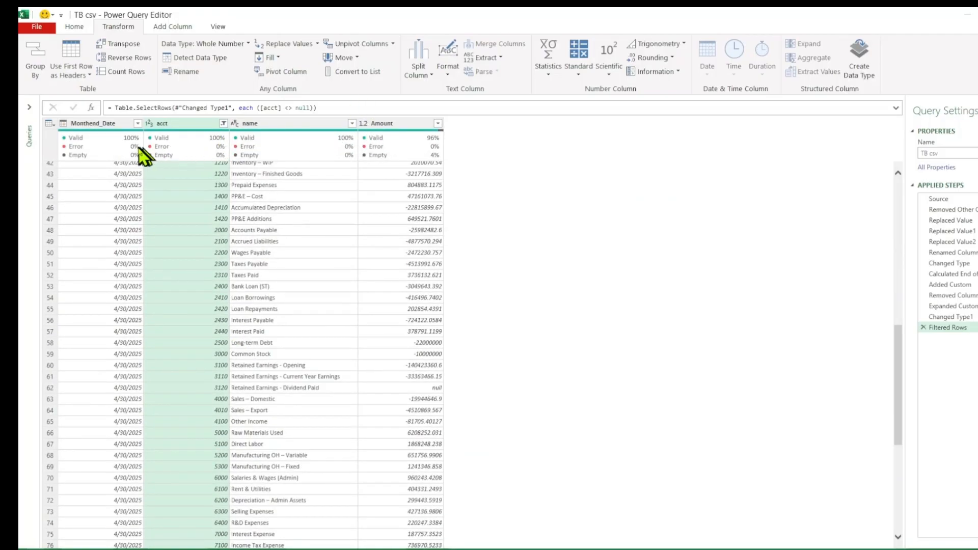
pyautogui.click(418, 149)
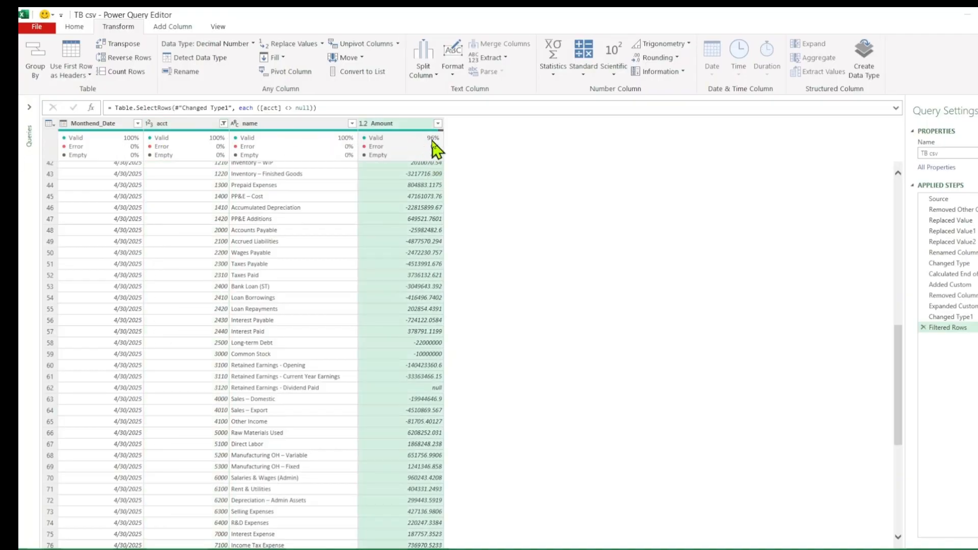
pyautogui.click(427, 388)
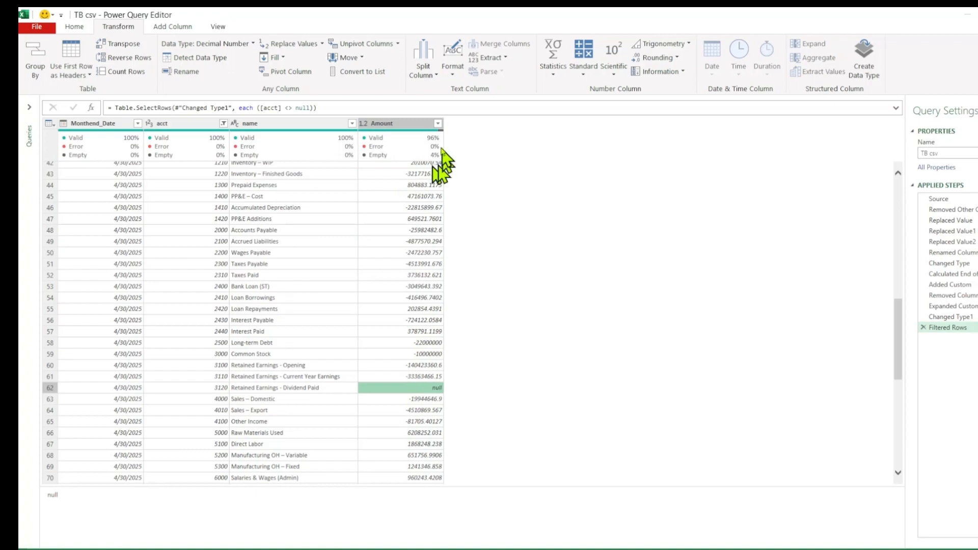
pyautogui.scroll(-10, 409, 274)
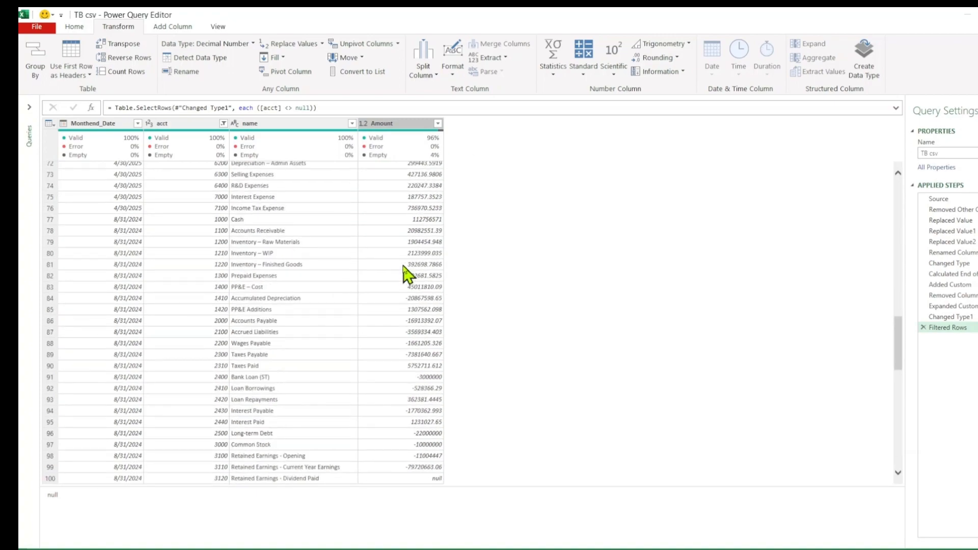
pyautogui.scroll(-6, 408, 278)
pyautogui.scroll(-11, 424, 333)
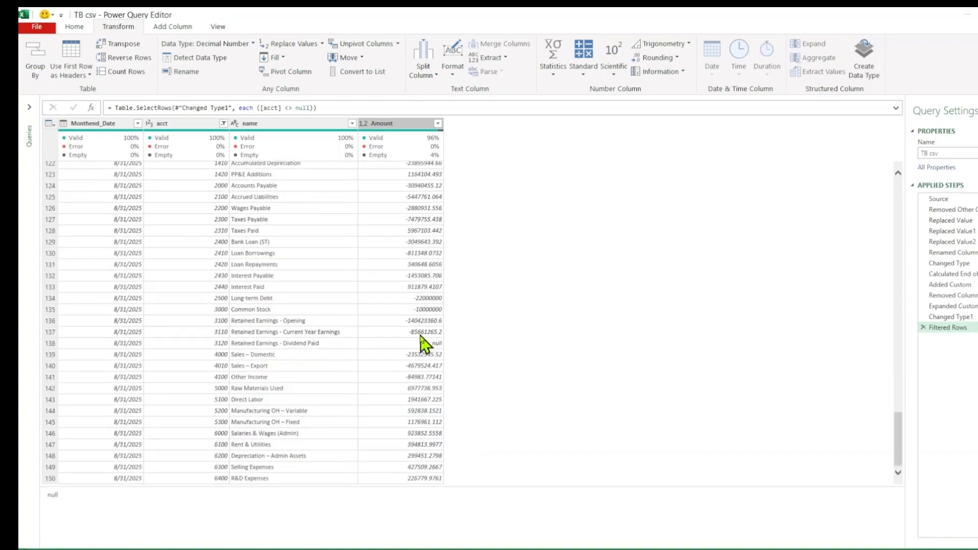
pyautogui.click(399, 133)
pyautogui.rightClick(400, 133)
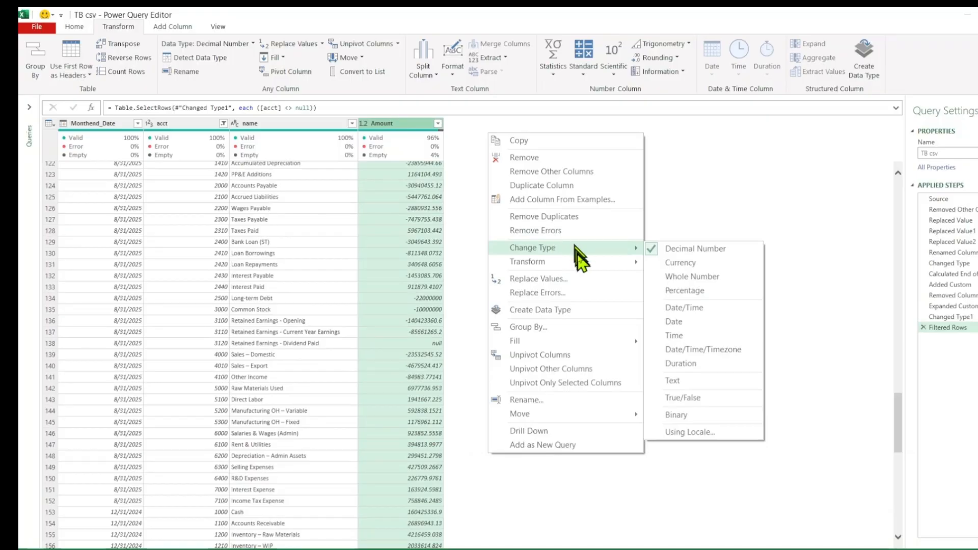
pyautogui.click(580, 279)
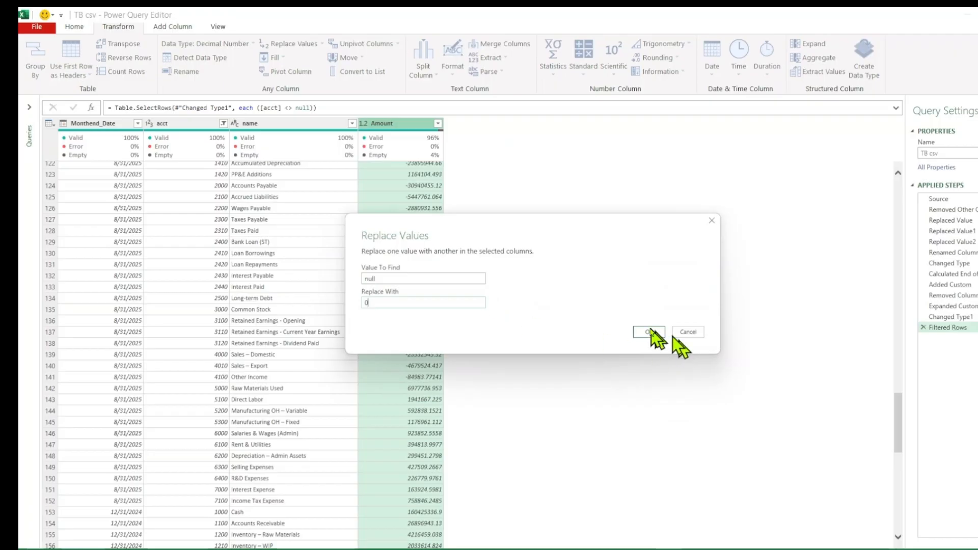
pyautogui.click(649, 331)
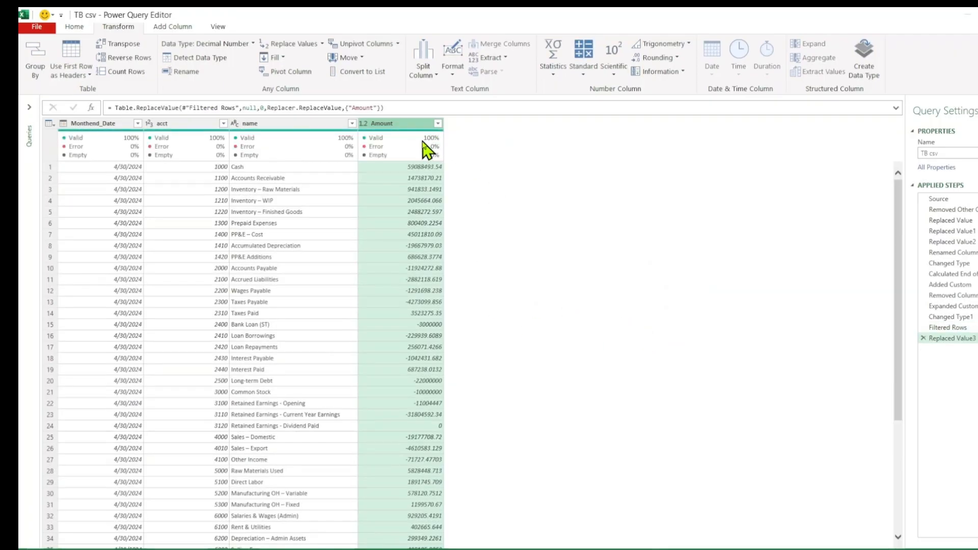
pyautogui.moveTo(426, 147)
pyautogui.scroll(-20, 413, 371)
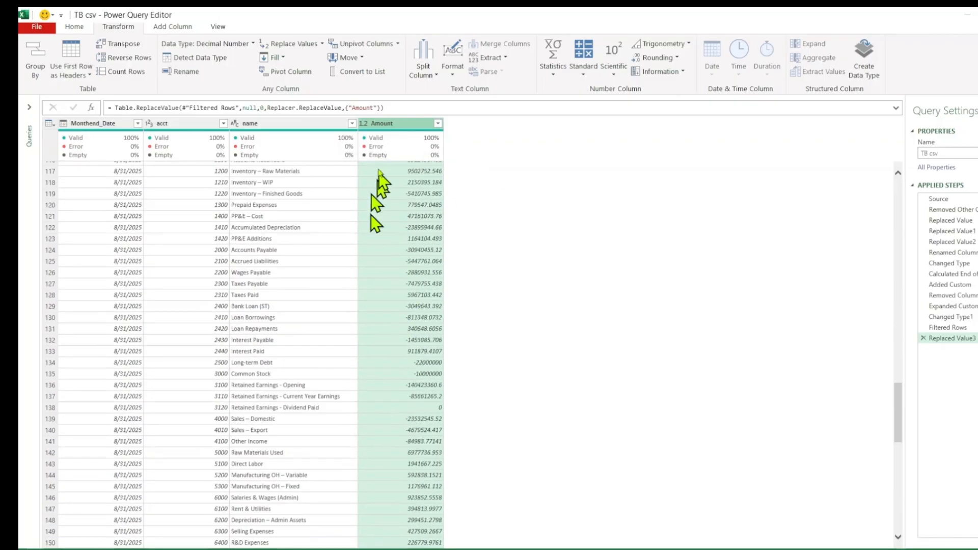
# Step: Review the data type assigned to each of the Amount, name, acct and Monthend_Date columns
pyautogui.click(364, 124)
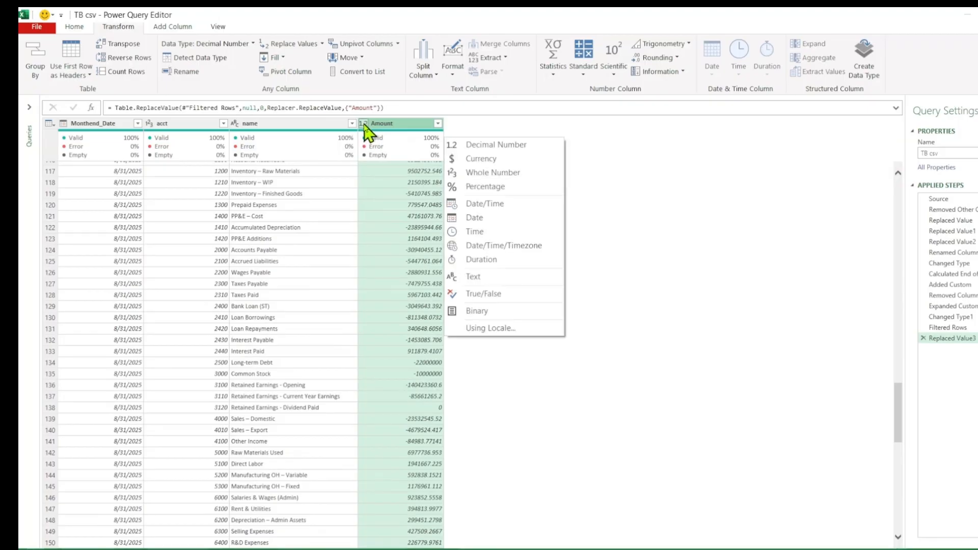
pyautogui.click(398, 135)
pyautogui.click(280, 124)
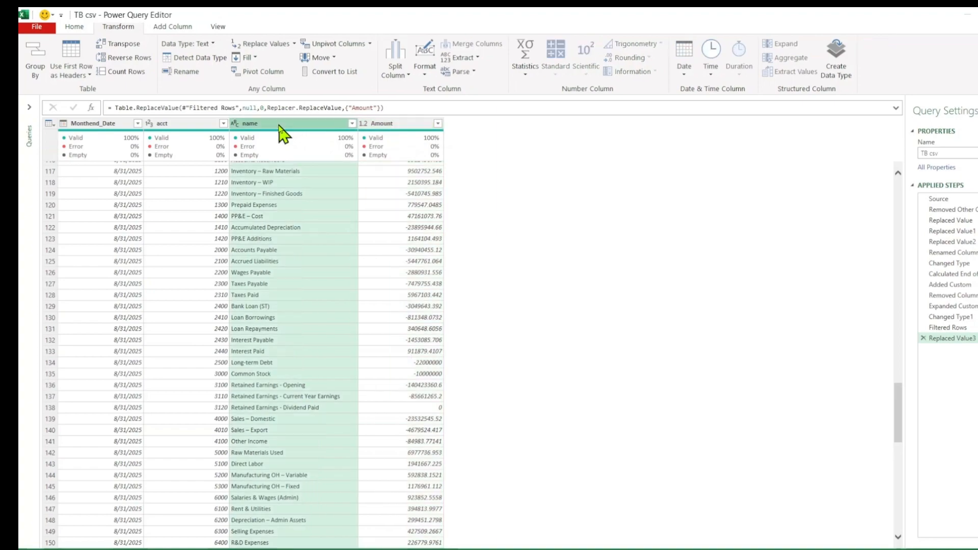
pyautogui.click(235, 124)
pyautogui.click(169, 124)
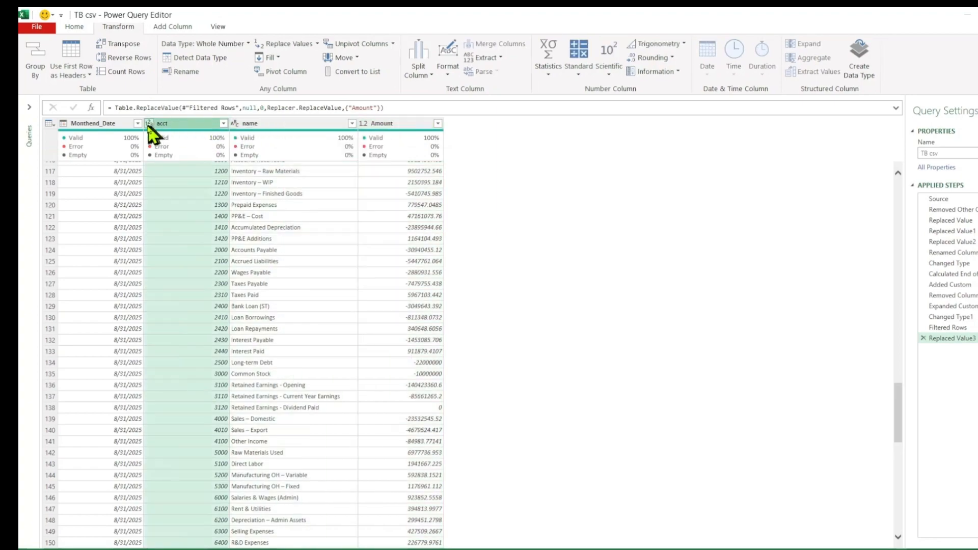
pyautogui.click(151, 125)
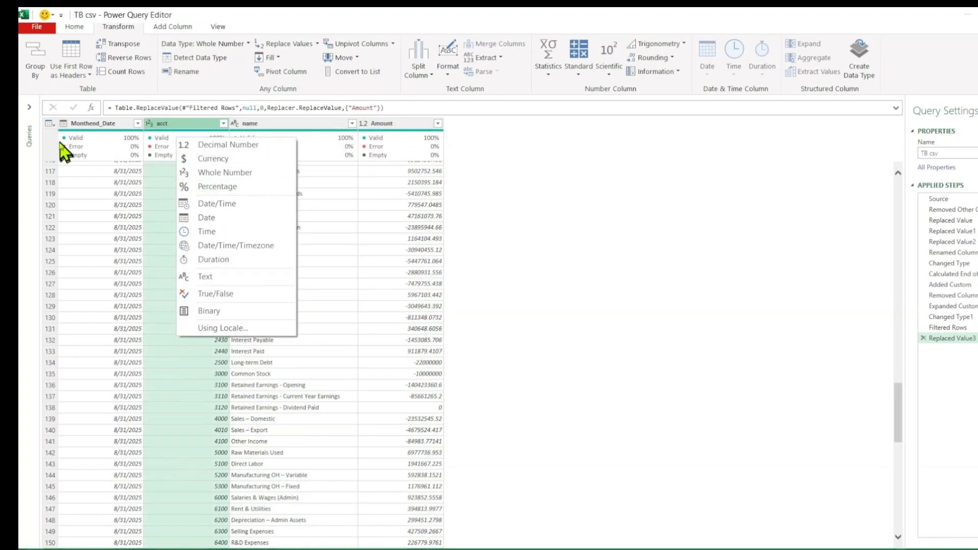
pyautogui.click(81, 126)
pyautogui.click(66, 125)
pyautogui.click(64, 124)
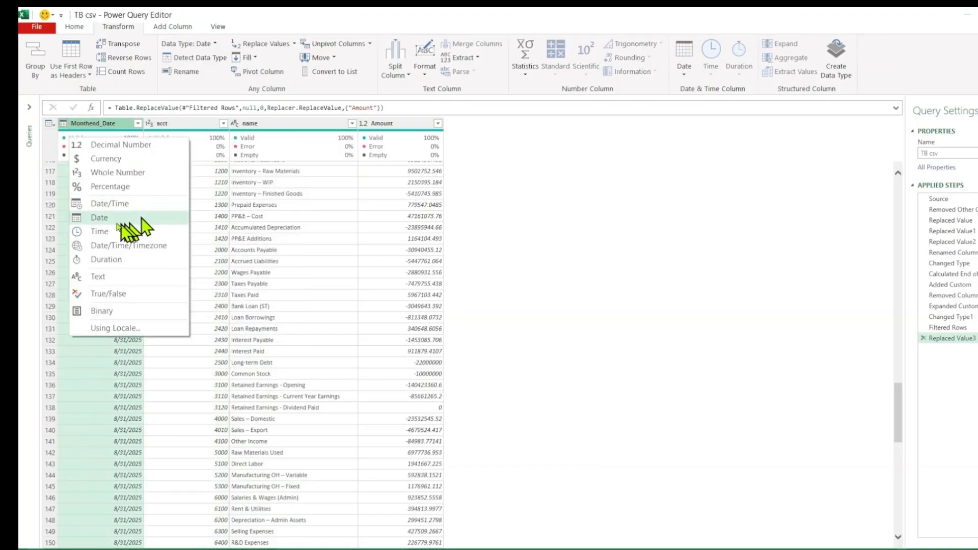
# Step: Load the TB csv query into the workbook as a connection only and add its data to the Data Model
pyautogui.click(300, 127)
pyautogui.click(418, 126)
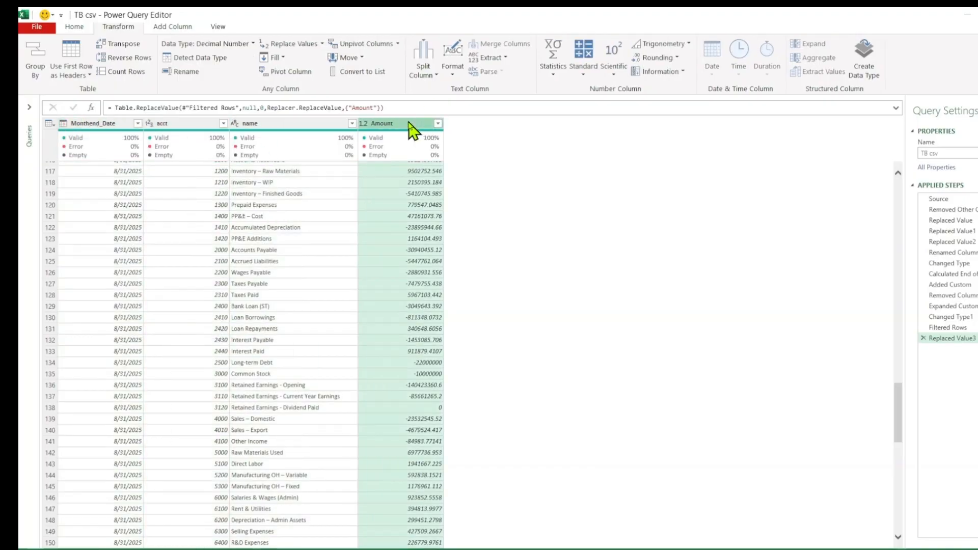
pyautogui.click(76, 27)
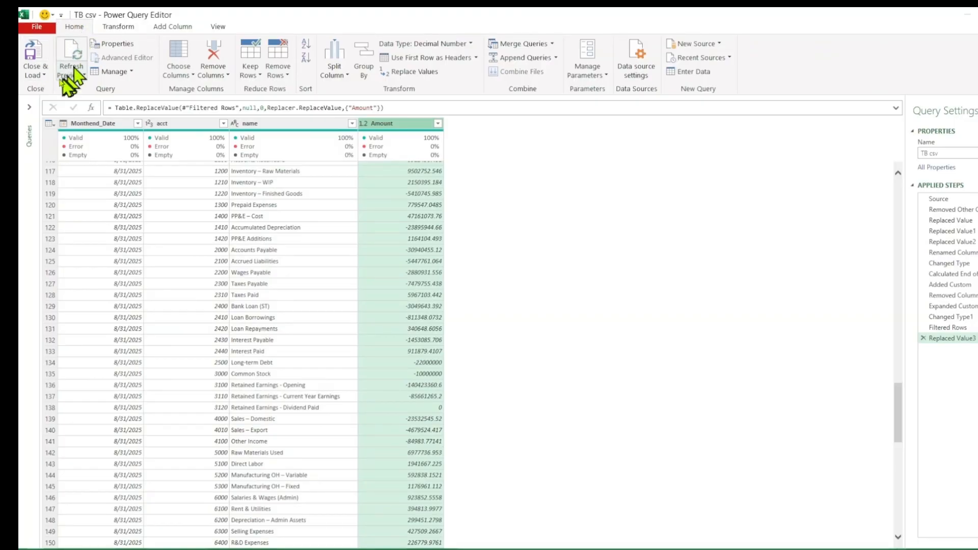
pyautogui.click(45, 76)
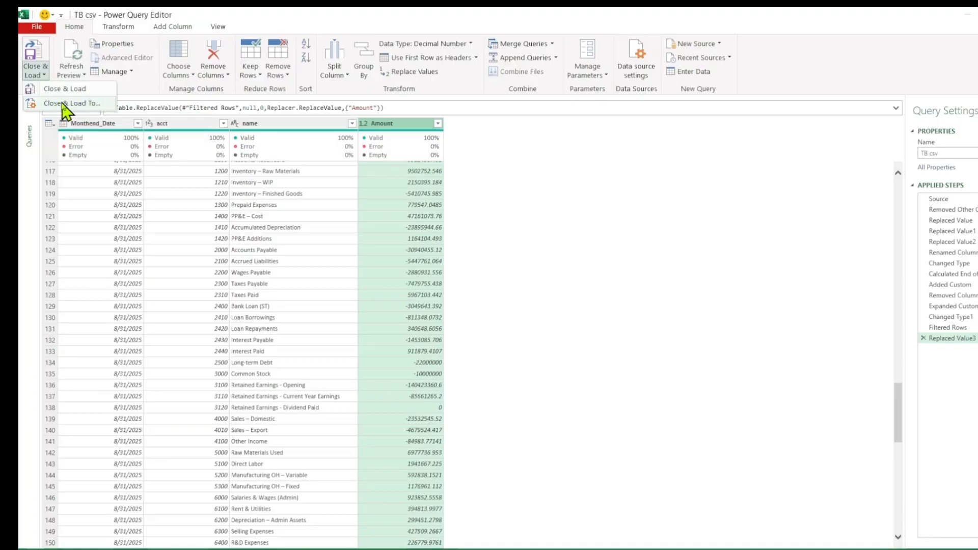
pyautogui.click(62, 103)
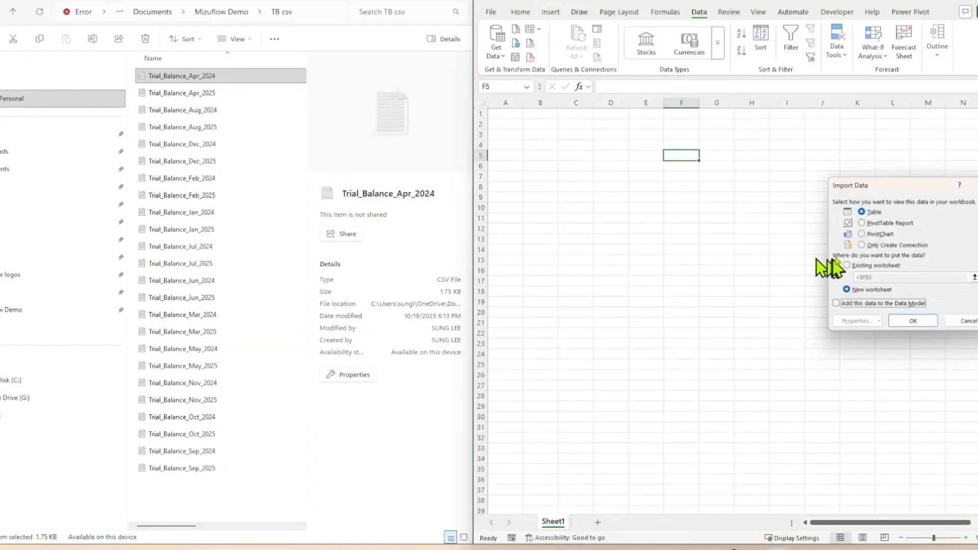
pyautogui.click(862, 245)
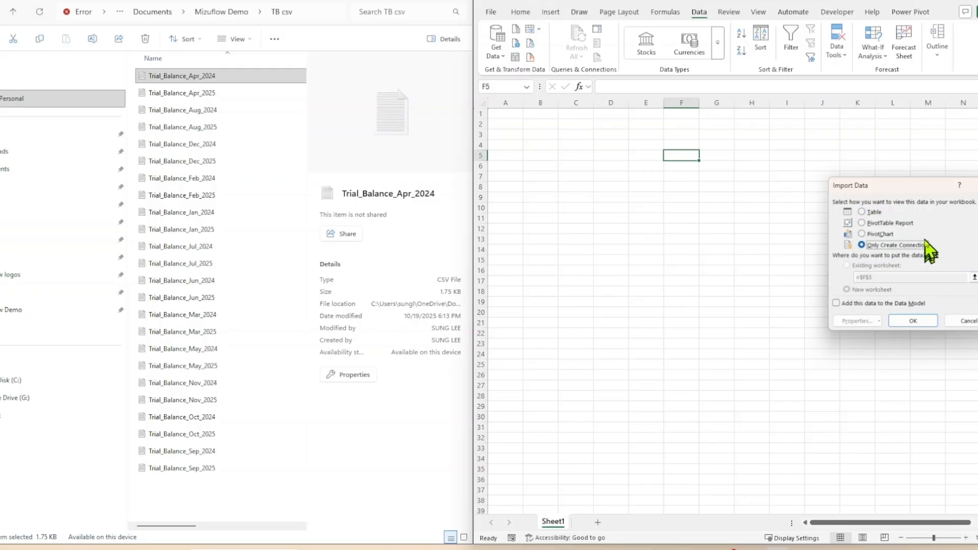
pyautogui.click(836, 304)
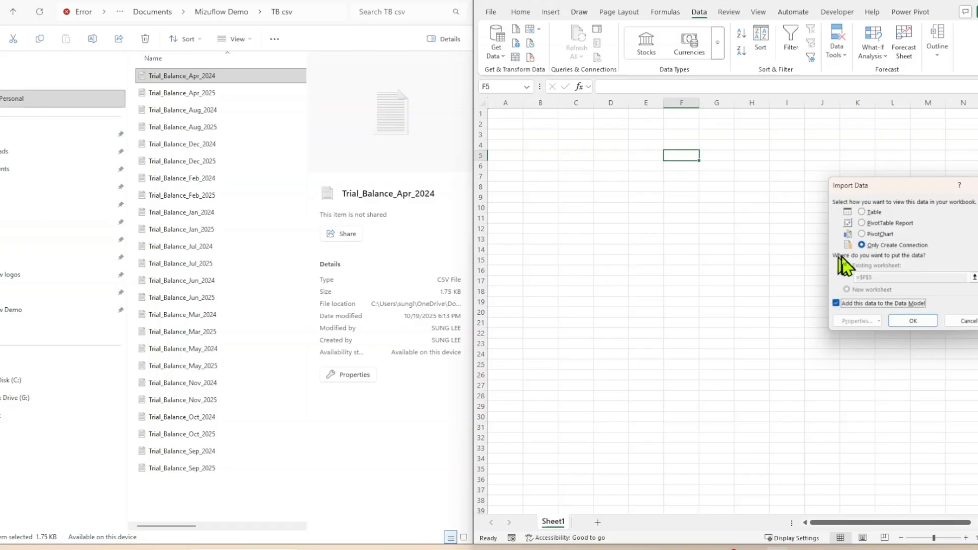
pyautogui.click(910, 320)
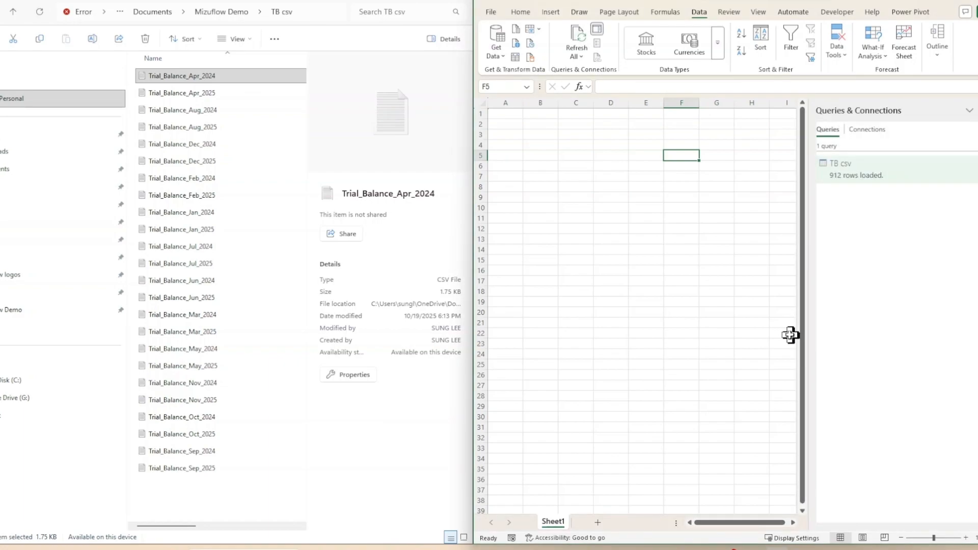
pyautogui.moveTo(840, 178)
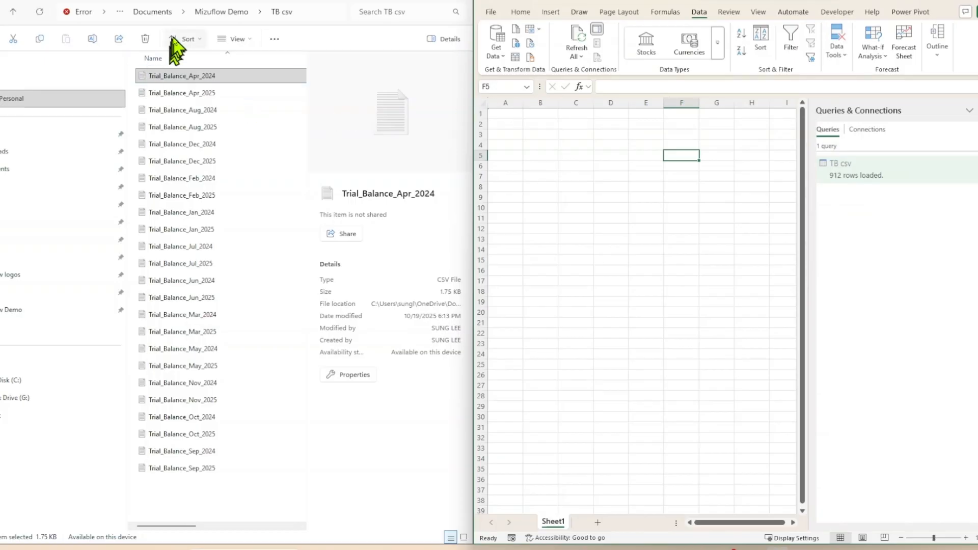
# Step: Show the Mizuflow Demo folder in File Explorer and import the Chart of Accounts Basic workbook into Excel as a new data source
pyautogui.click(221, 12)
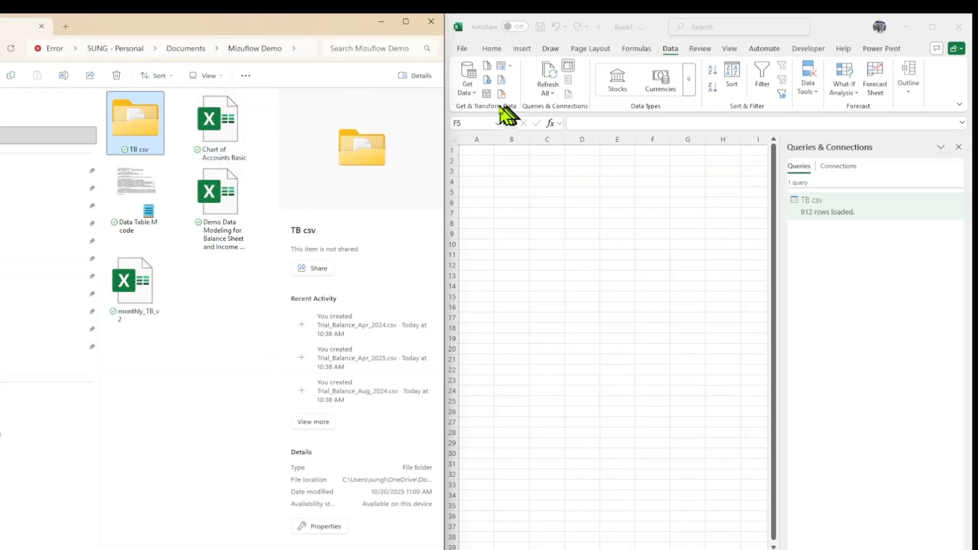
pyautogui.click(472, 97)
pyautogui.click(472, 97)
pyautogui.moveTo(486, 112)
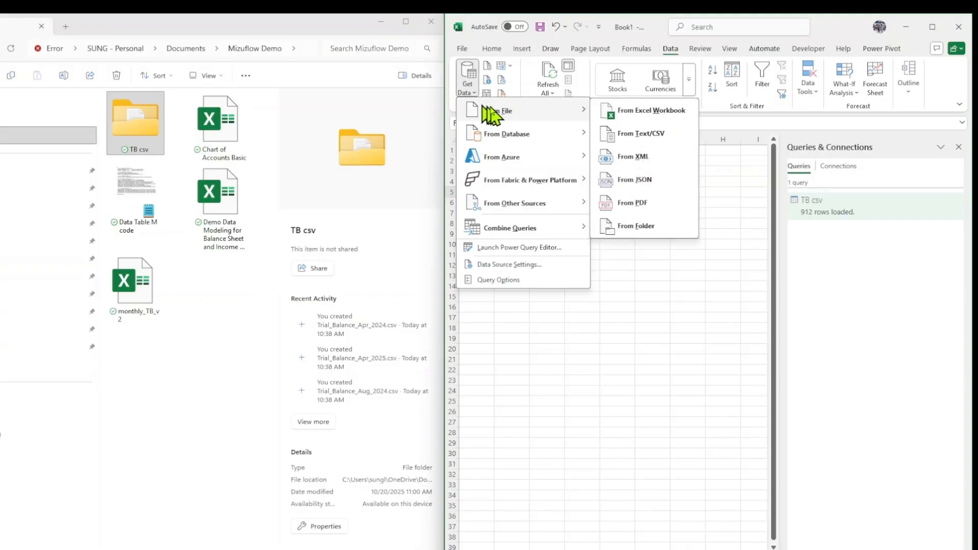
pyautogui.click(624, 113)
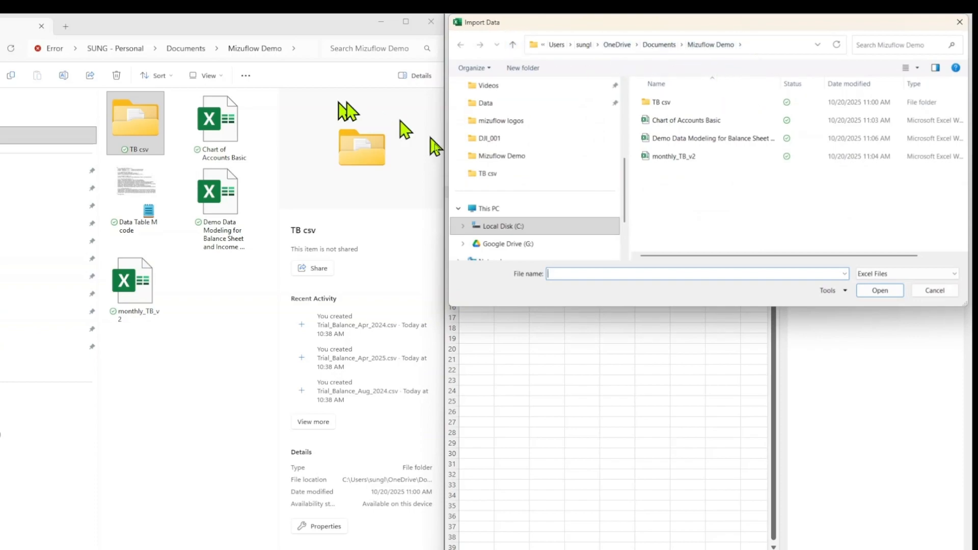
pyautogui.click(153, 145)
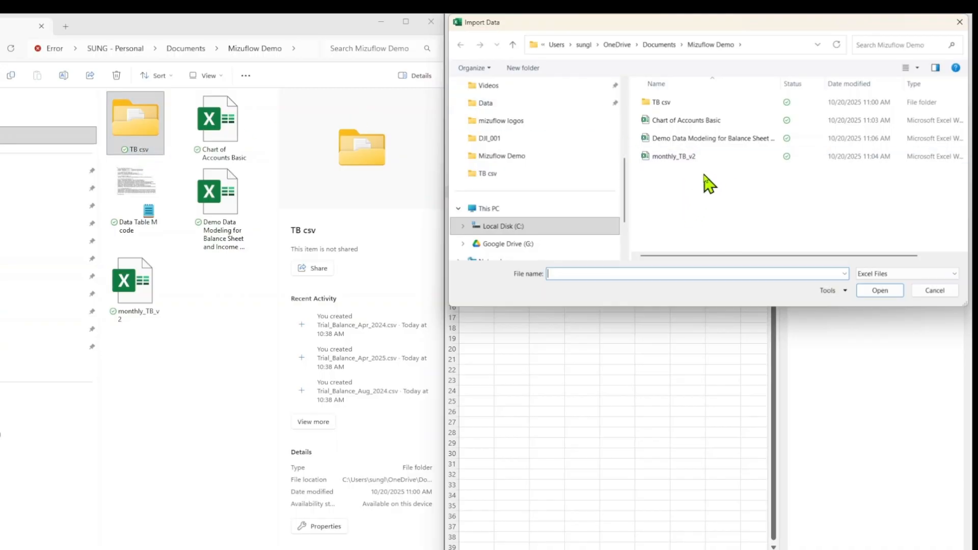
pyautogui.click(677, 124)
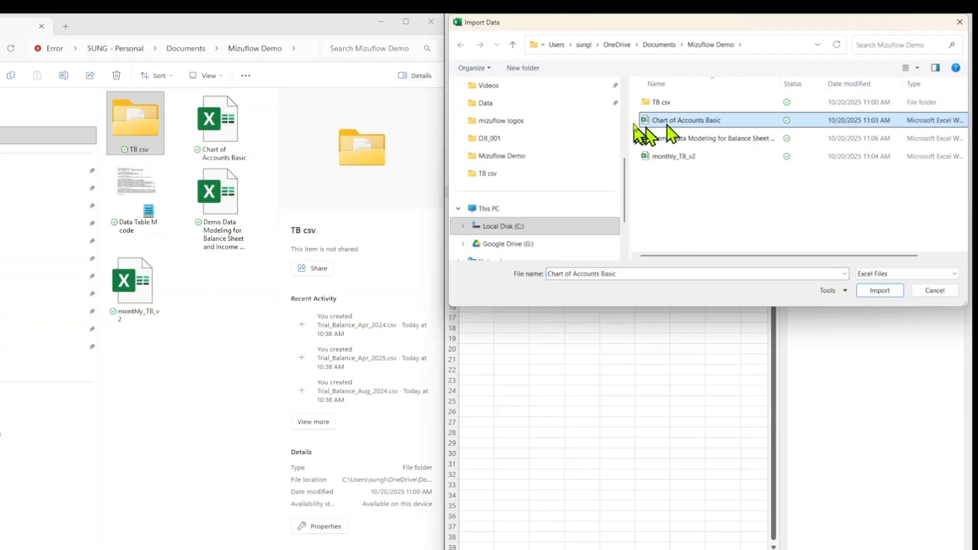
pyautogui.click(869, 292)
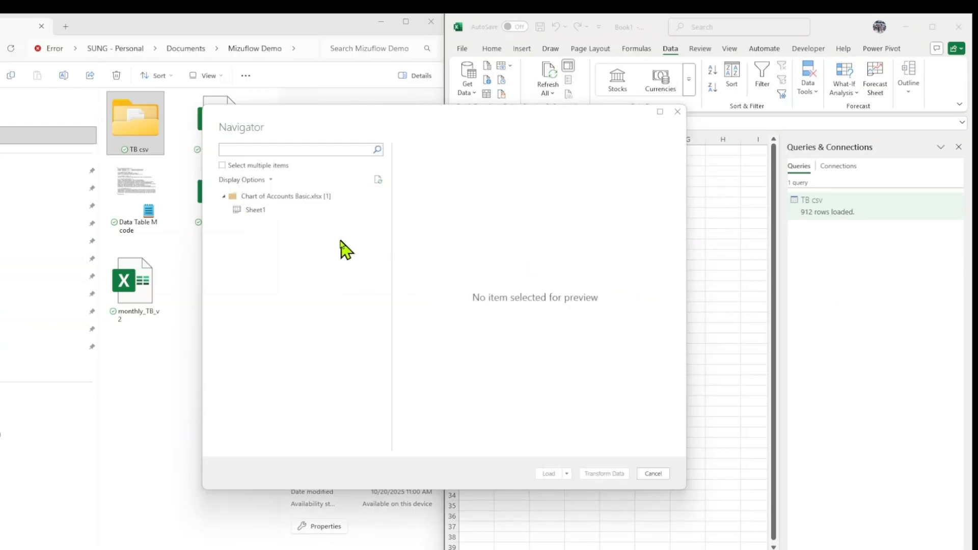
# Step: Preview Sheet1 of the Chart of Accounts Basic workbook and open it for transformation in Power Query Editor
pyautogui.click(287, 212)
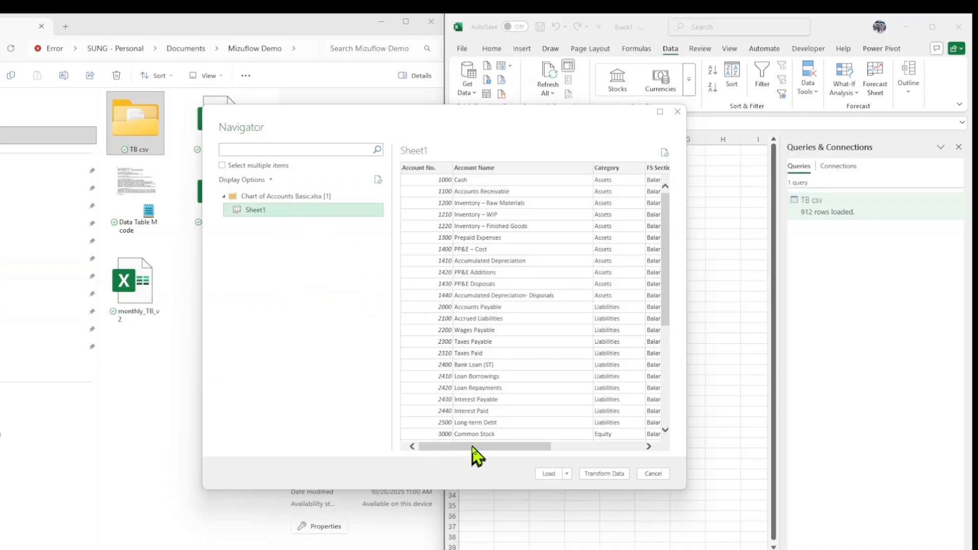
pyautogui.moveTo(476, 447); pyautogui.dragTo(432, 445)
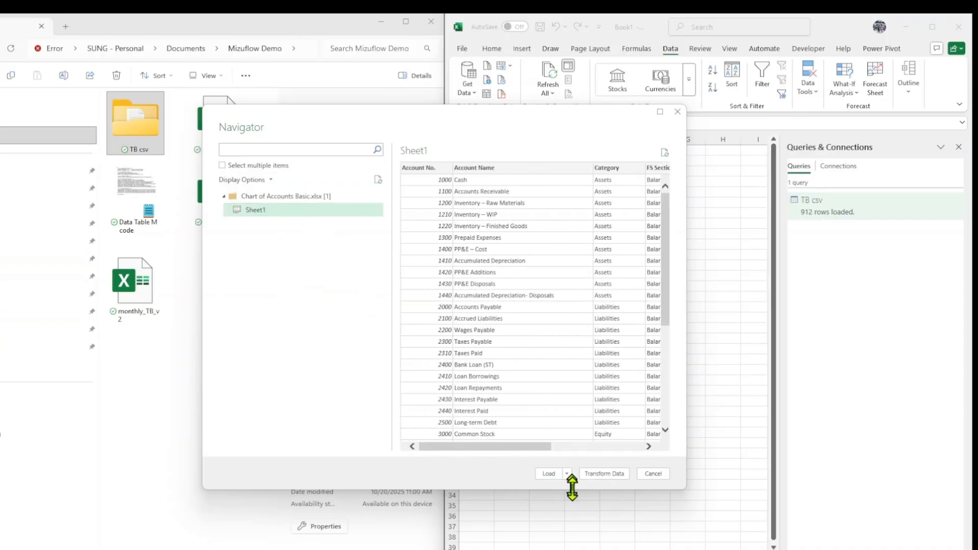
pyautogui.click(610, 475)
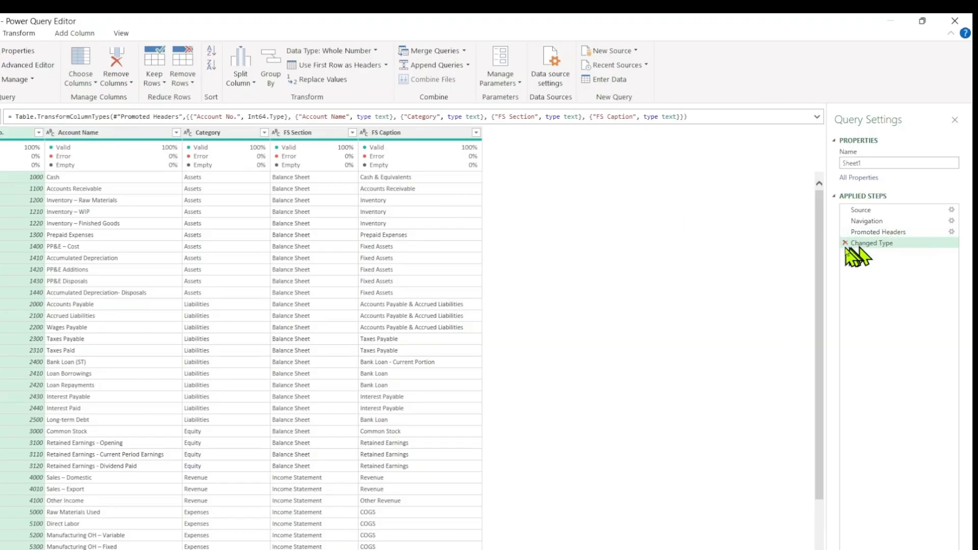
# Step: Compare the chart of accounts data at the Navigation, Promoted Headers and Changed Type steps
pyautogui.click(871, 223)
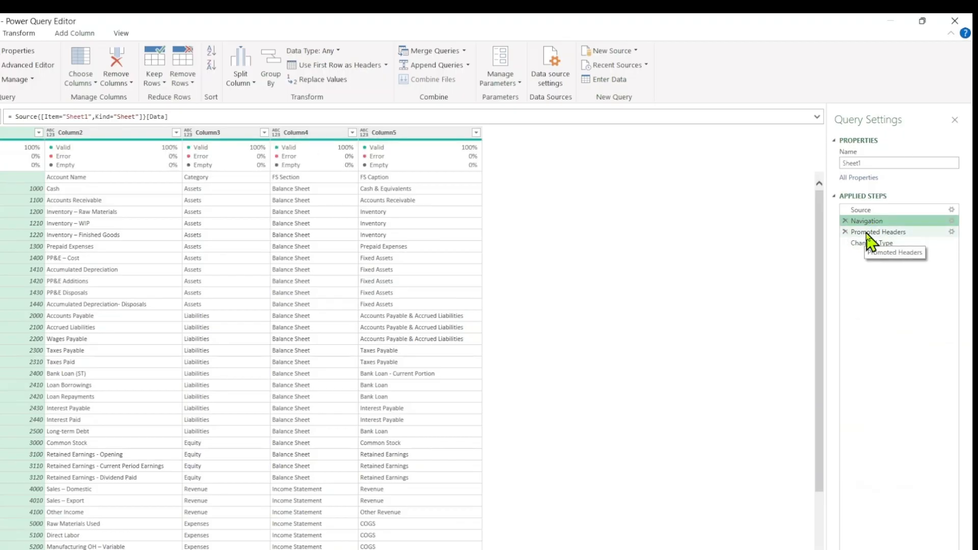
pyautogui.click(868, 233)
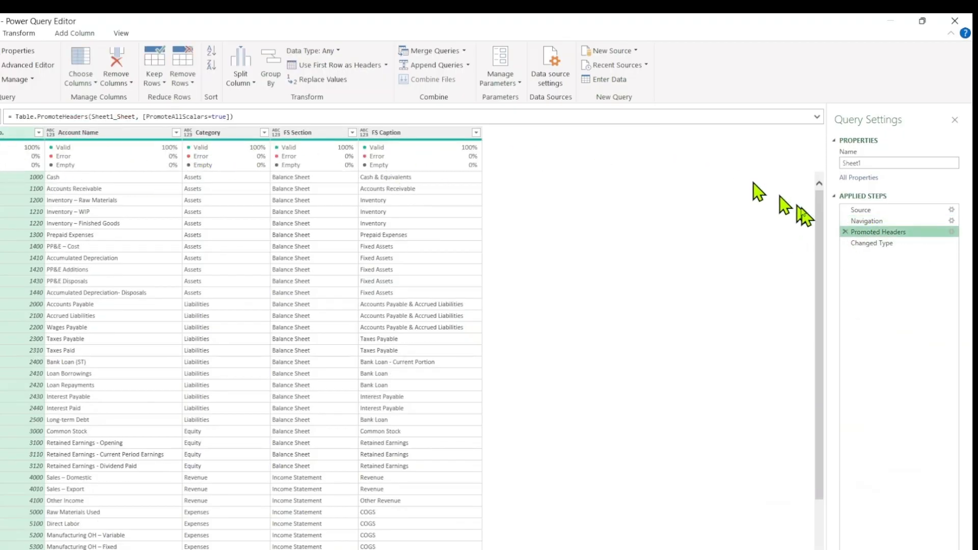
pyautogui.click(866, 243)
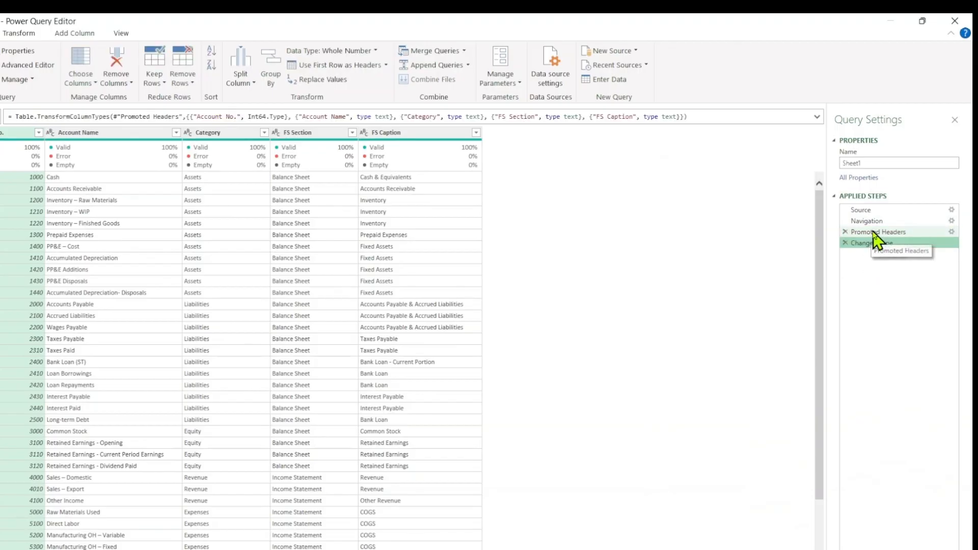
pyautogui.click(874, 232)
pyautogui.click(871, 243)
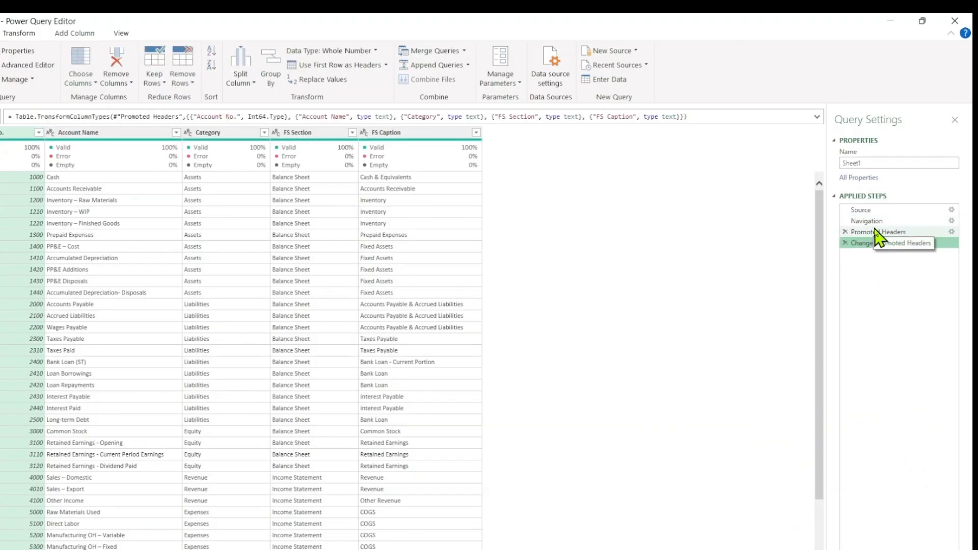
pyautogui.click(874, 232)
pyautogui.click(870, 243)
pyautogui.click(868, 234)
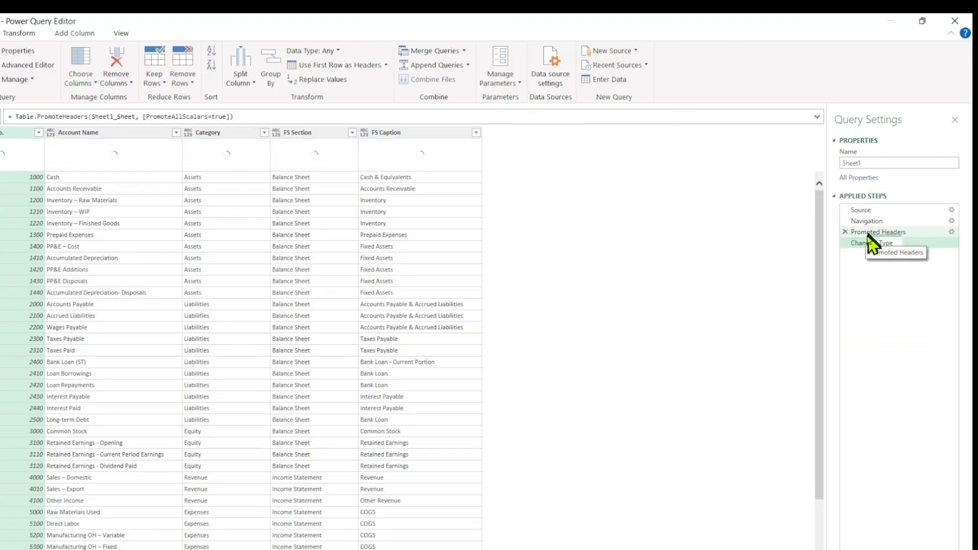
pyautogui.click(869, 243)
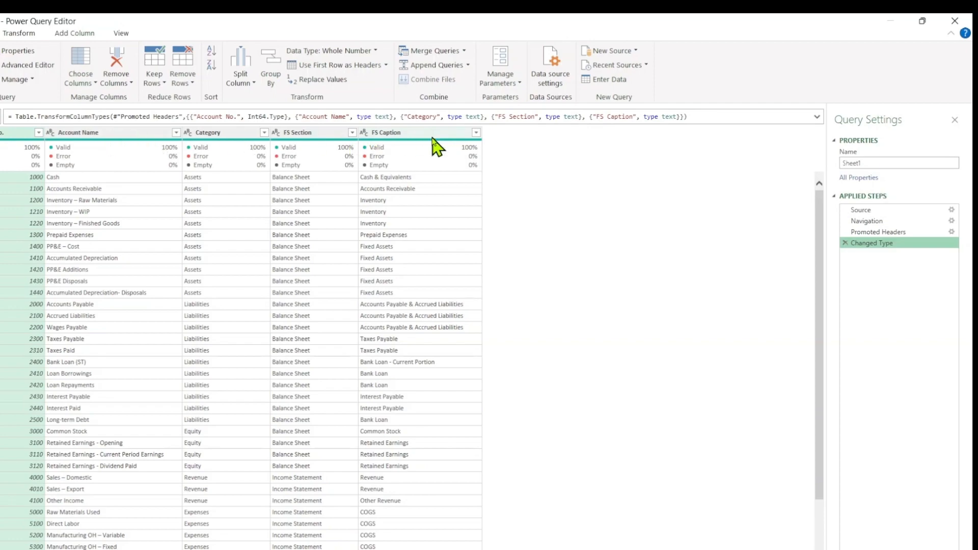
# Step: Rename the query as CoA and check the quality of its Account Name, Category, FS Section and FS Caption columns
pyautogui.click(869, 162)
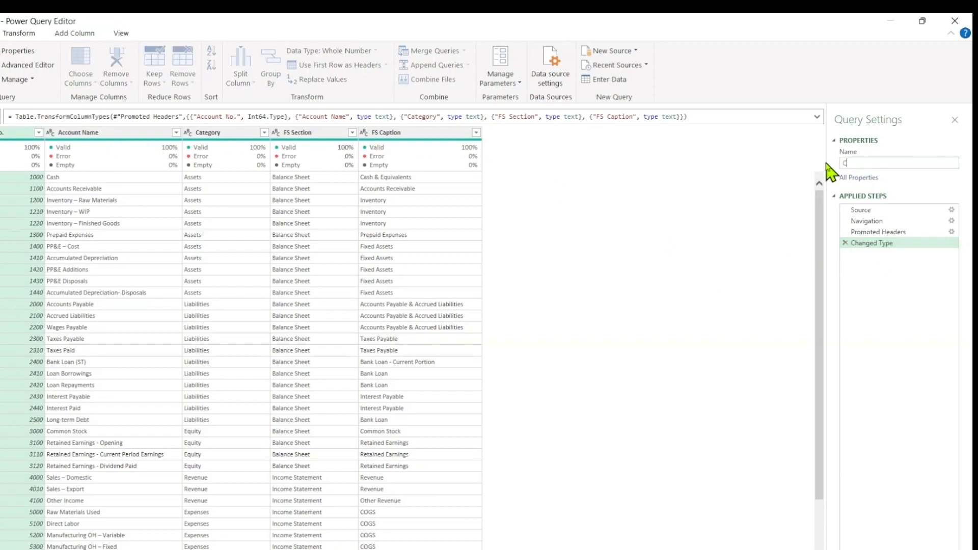
pyautogui.press('Return')
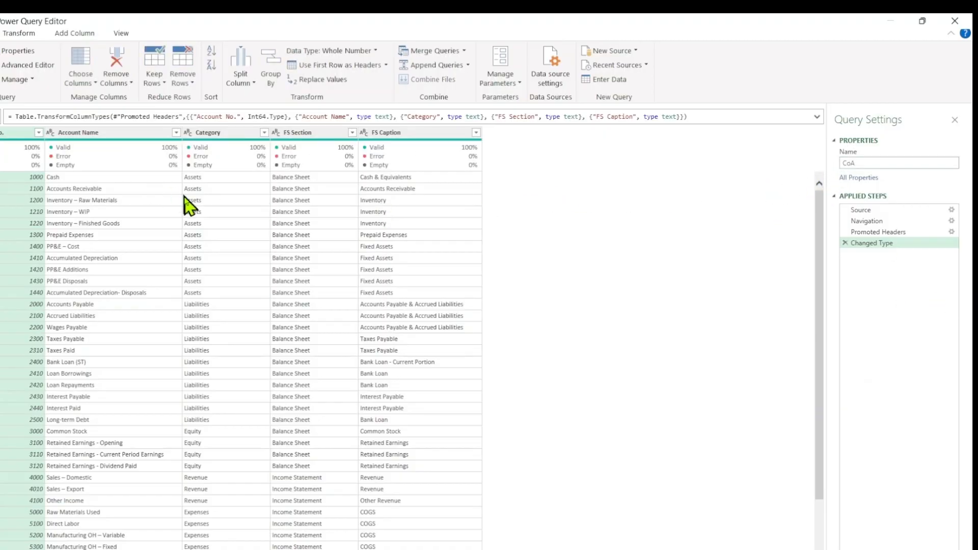
pyautogui.scroll(-2, 359, 295)
pyautogui.scroll(2, 356, 290)
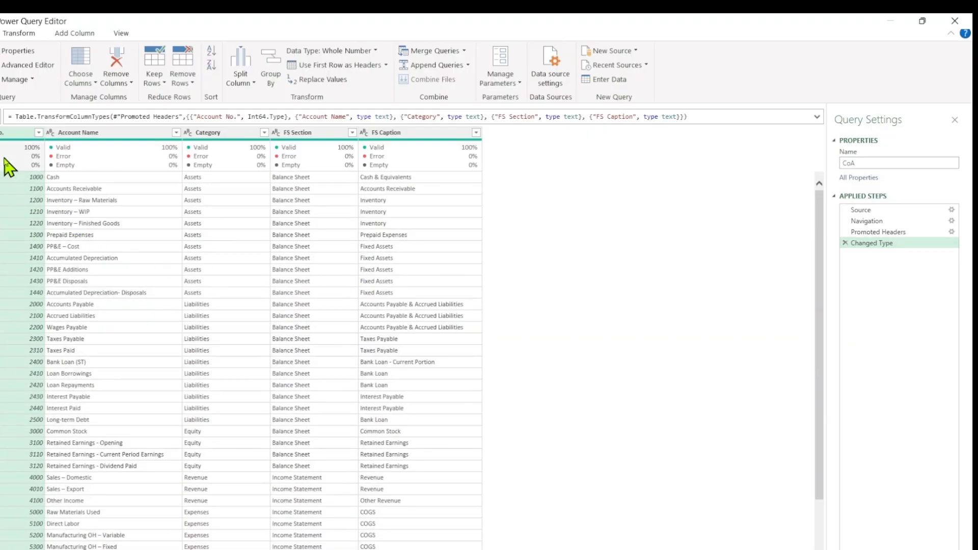
pyautogui.click(137, 162)
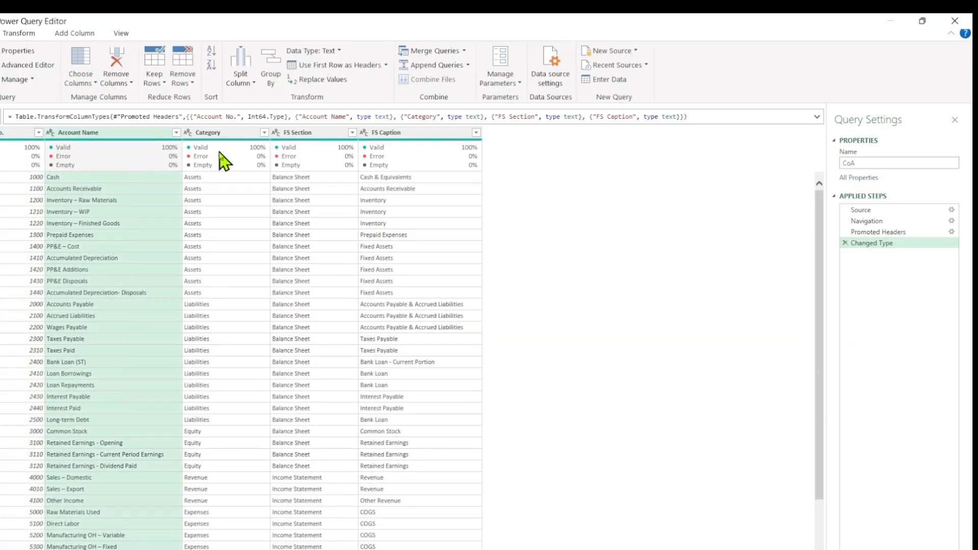
pyautogui.click(219, 161)
pyautogui.click(333, 157)
pyautogui.click(433, 159)
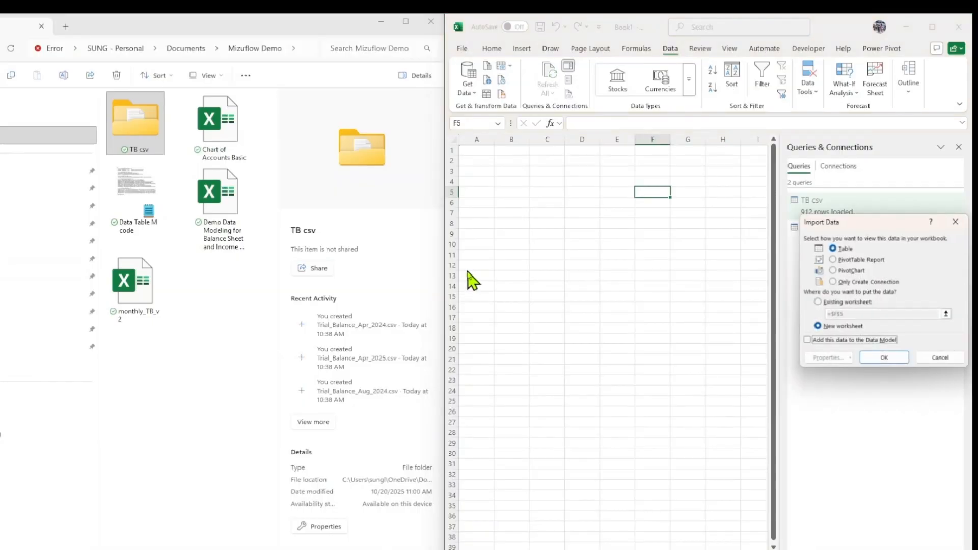
# Step: Load the CoA query as a connection only and add its data to the Data Model
pyautogui.click(834, 282)
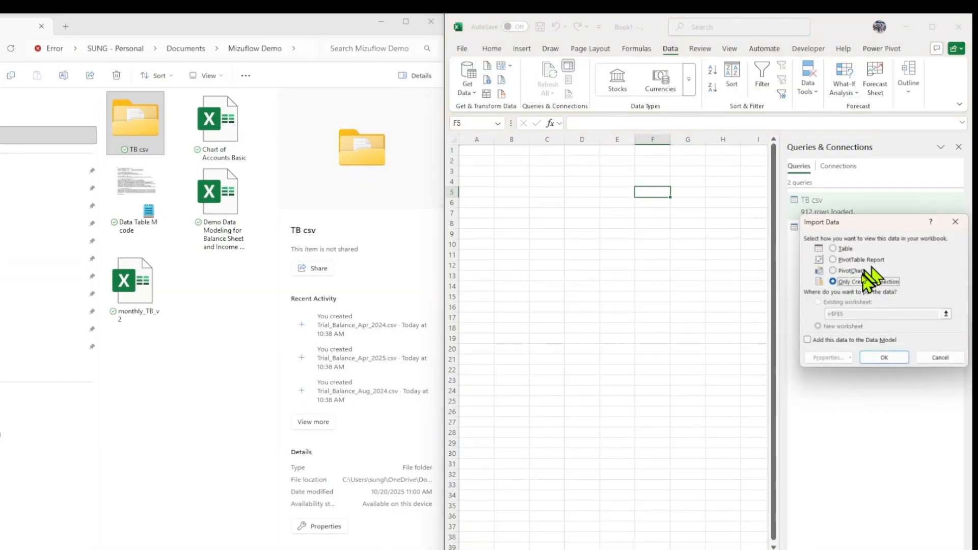
pyautogui.click(807, 340)
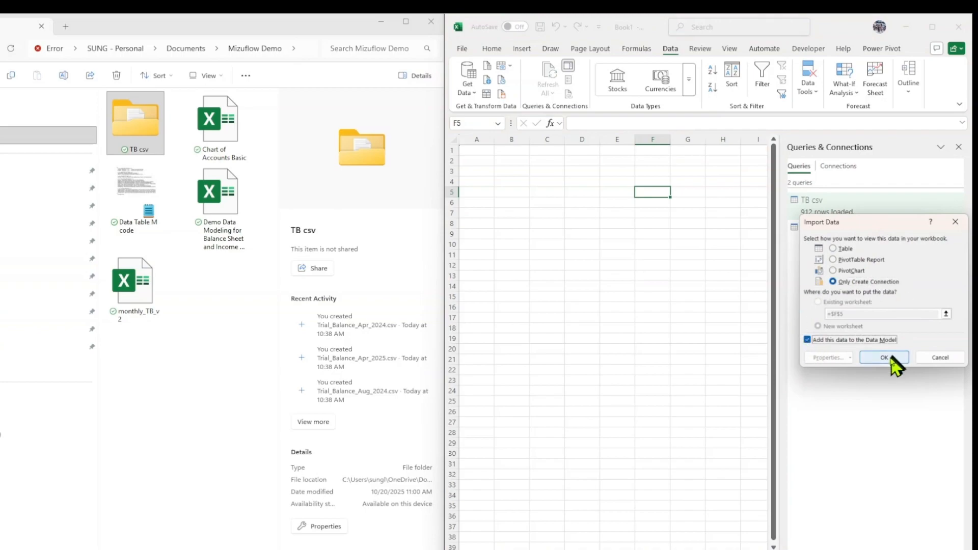
pyautogui.click(889, 358)
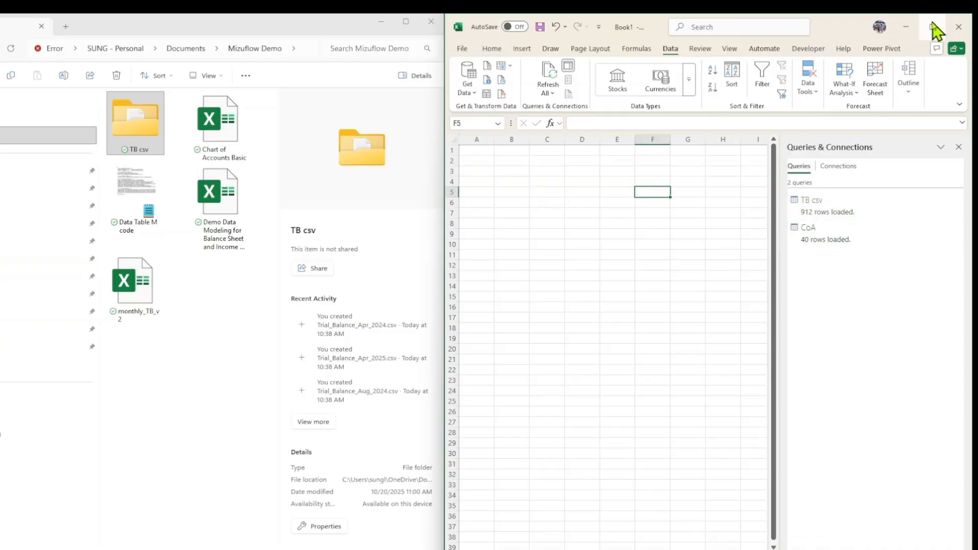
# Step: Maximize the workbook window and bring up the Power Pivot commands
pyautogui.click(933, 26)
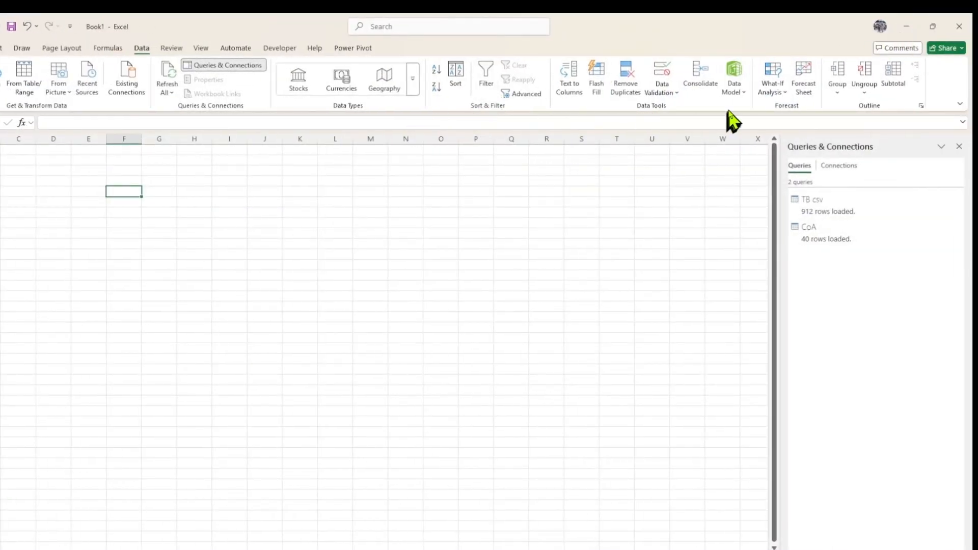
pyautogui.click(352, 48)
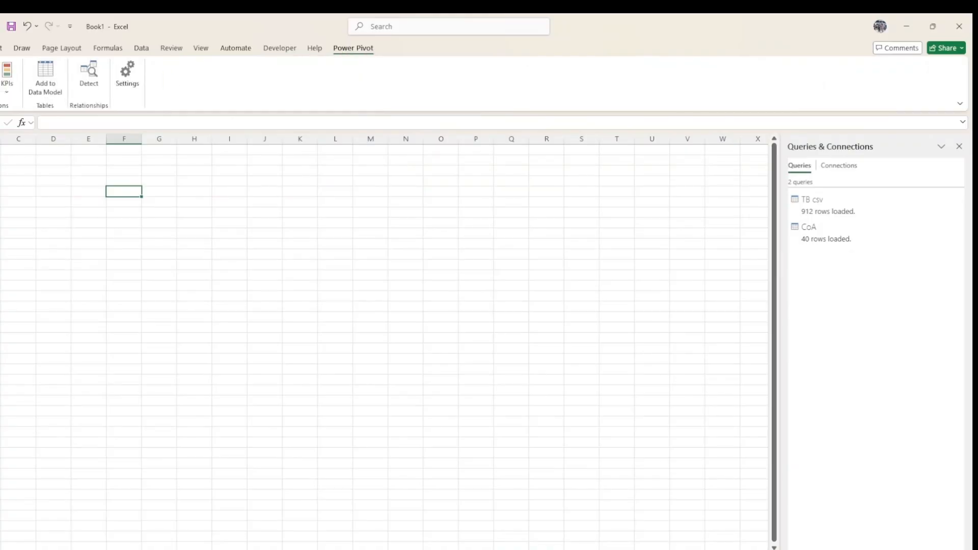